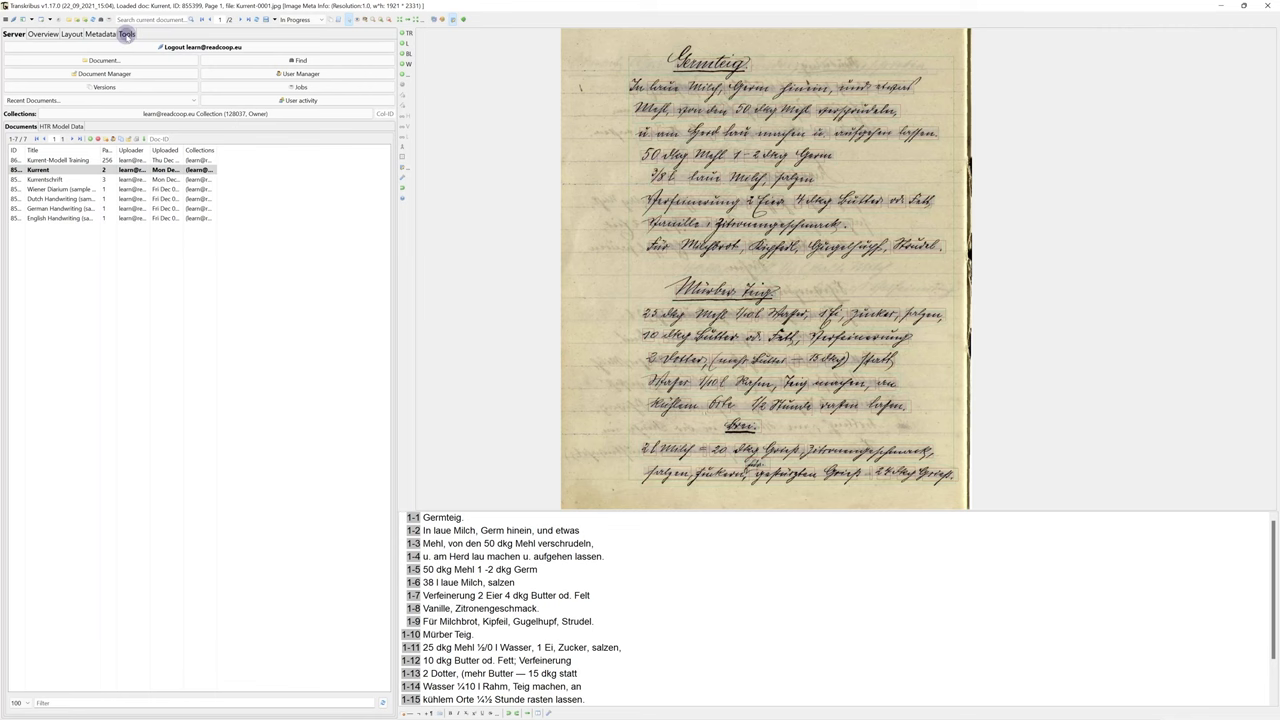
Step: Open the text recognition model configuration and set the language model to "Language model from training data"
left_click(127, 34)
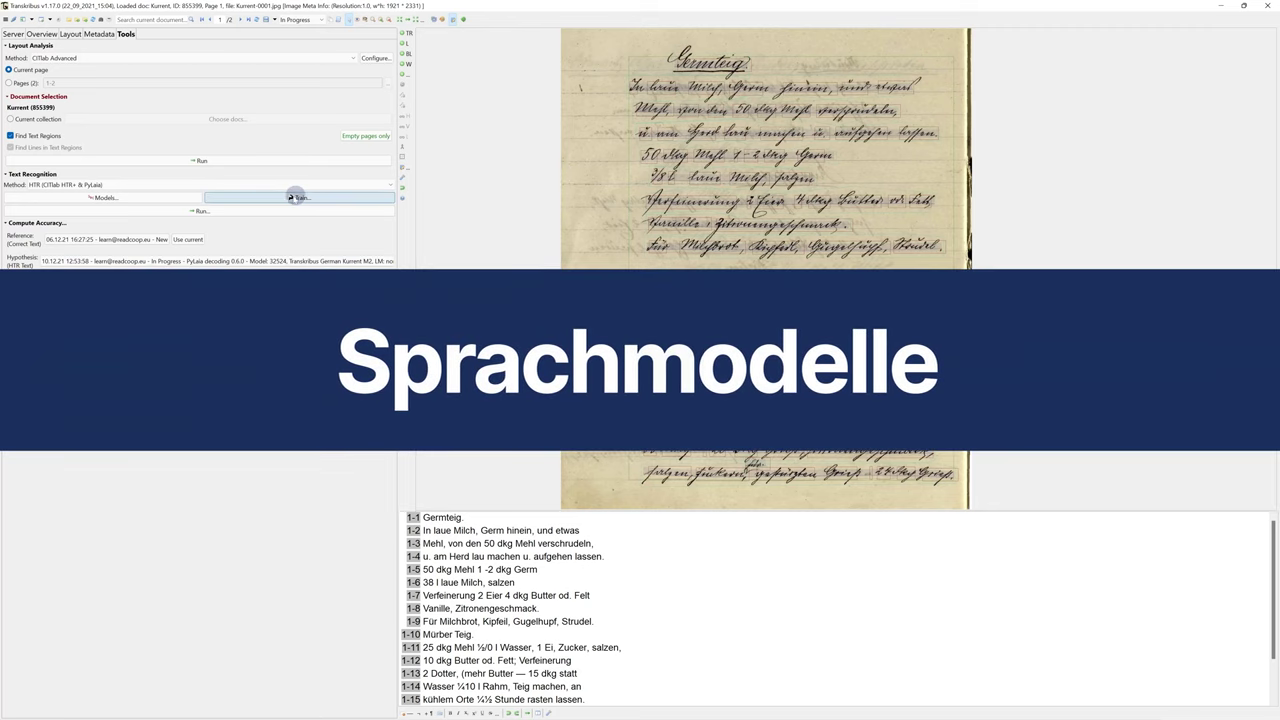
left_click(212, 213)
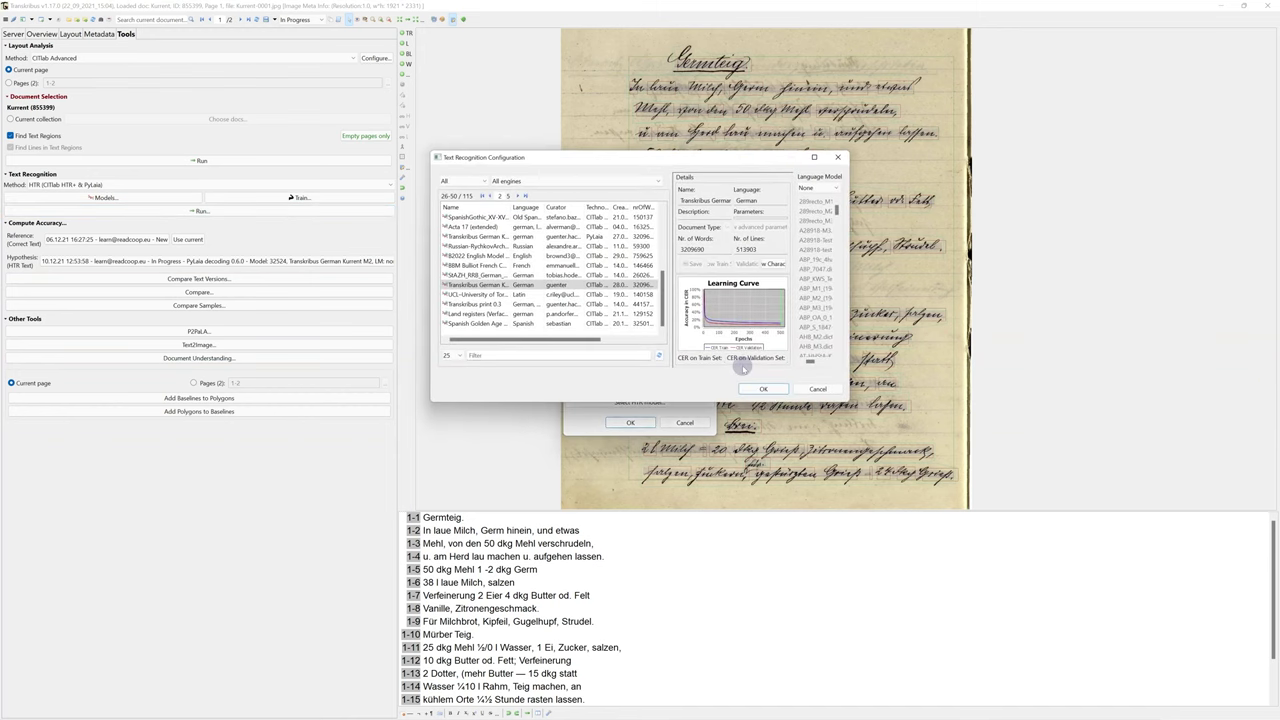
left_click_drag(848, 190, 898, 206)
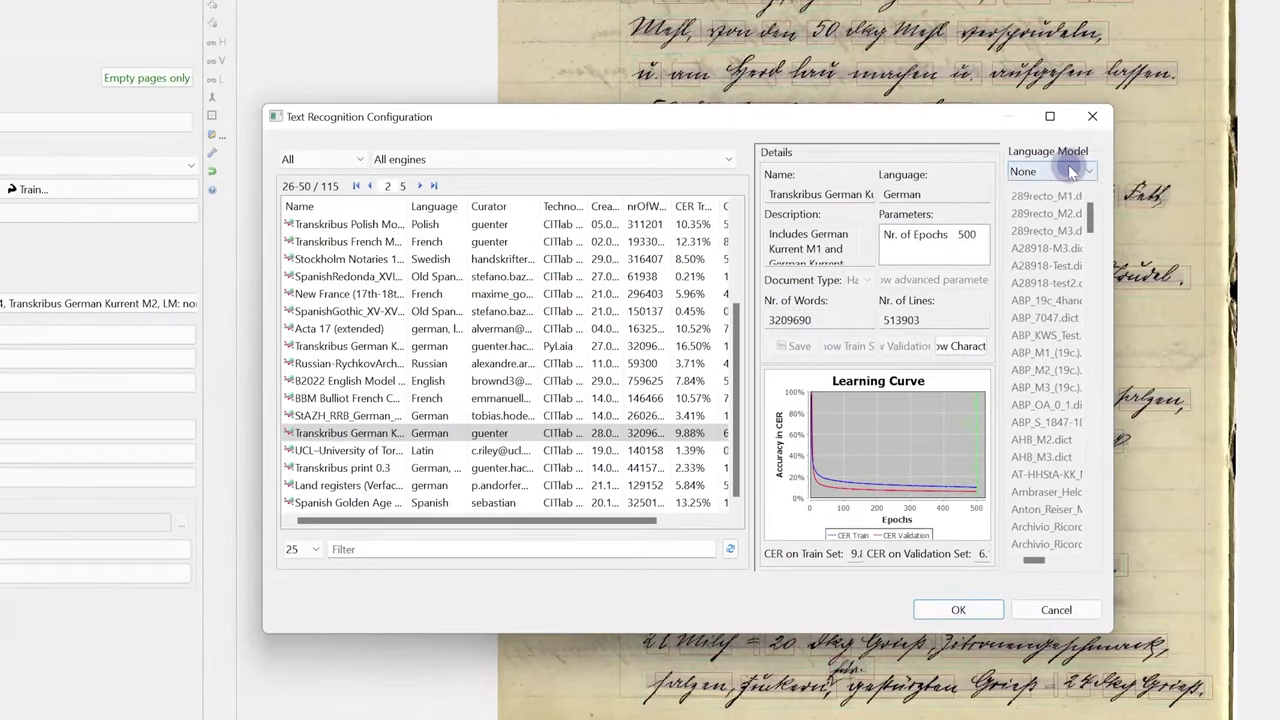
left_click(880, 190)
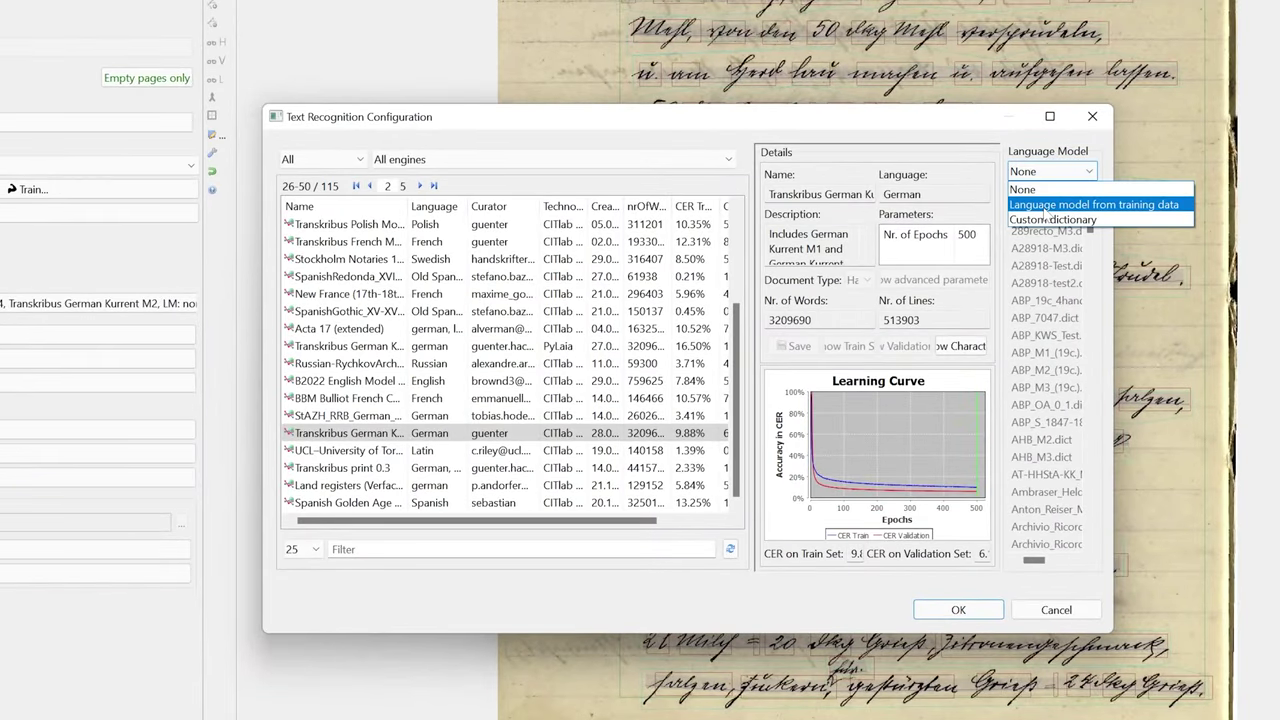
left_click(1076, 205)
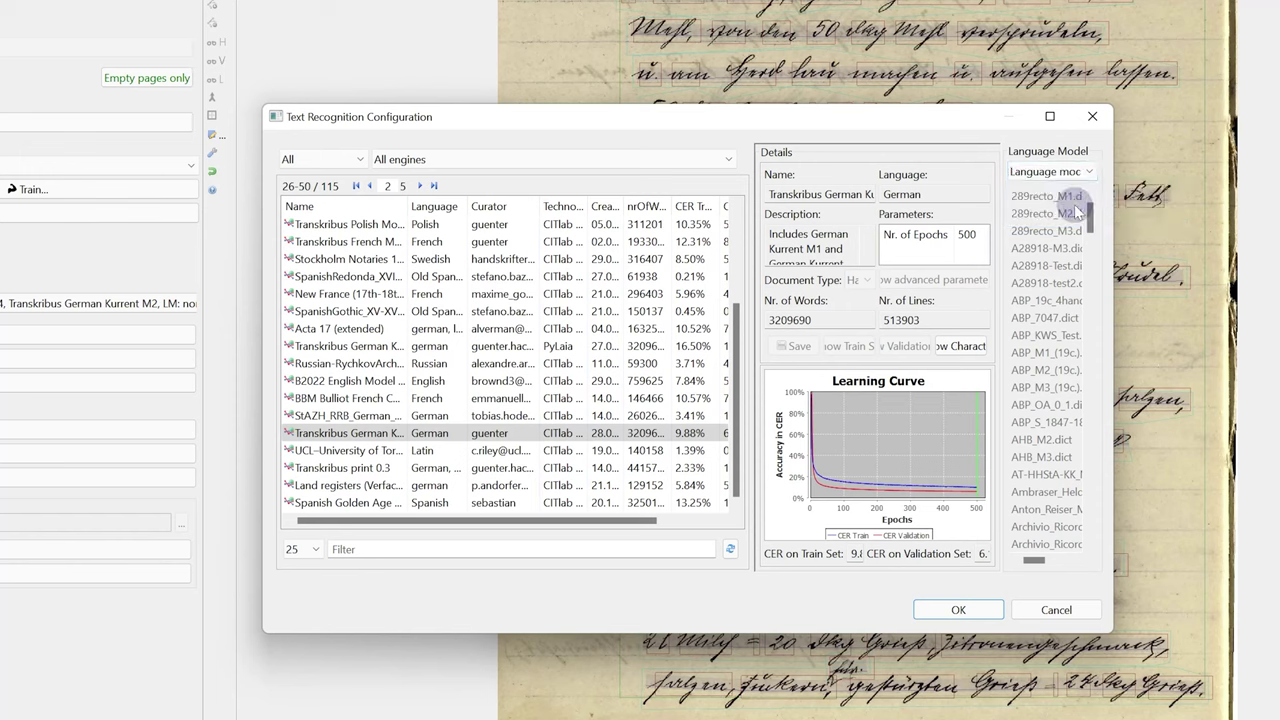
Step: Browse the dictionaries offered under the Custom dictionary language model, and leave the text recognition setup without running it
left_click(1088, 172)
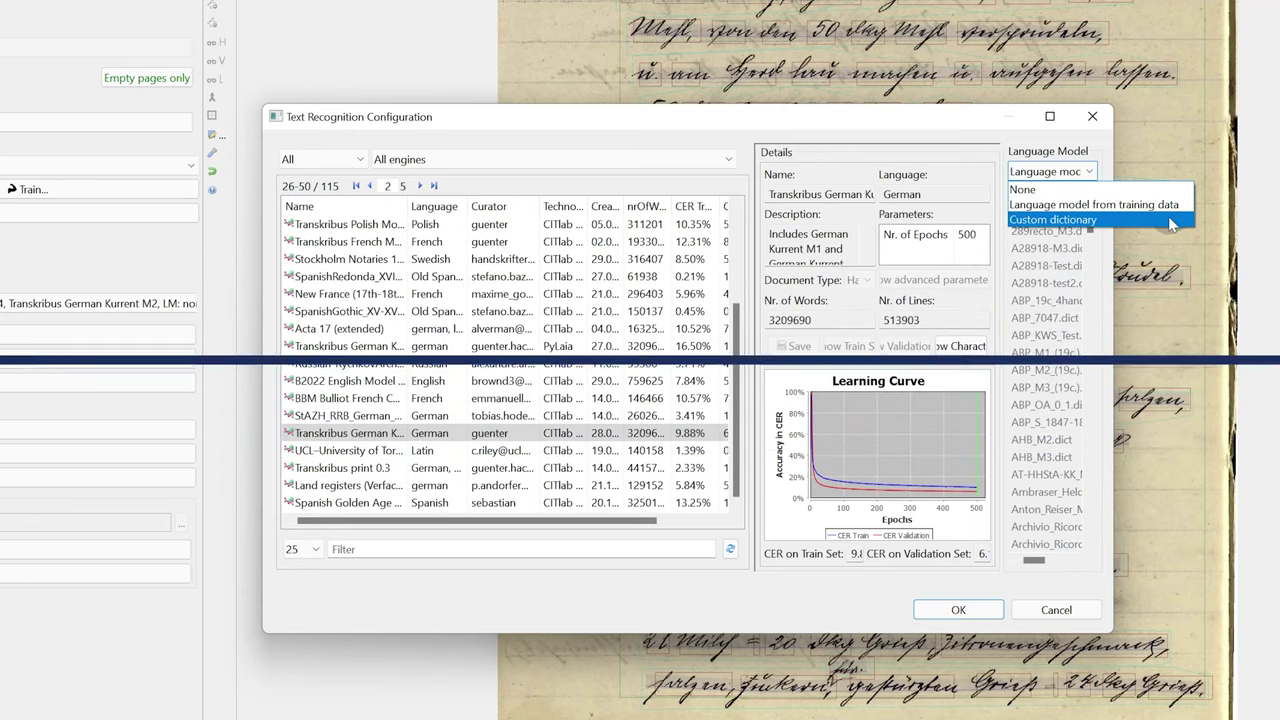
left_click(1164, 222)
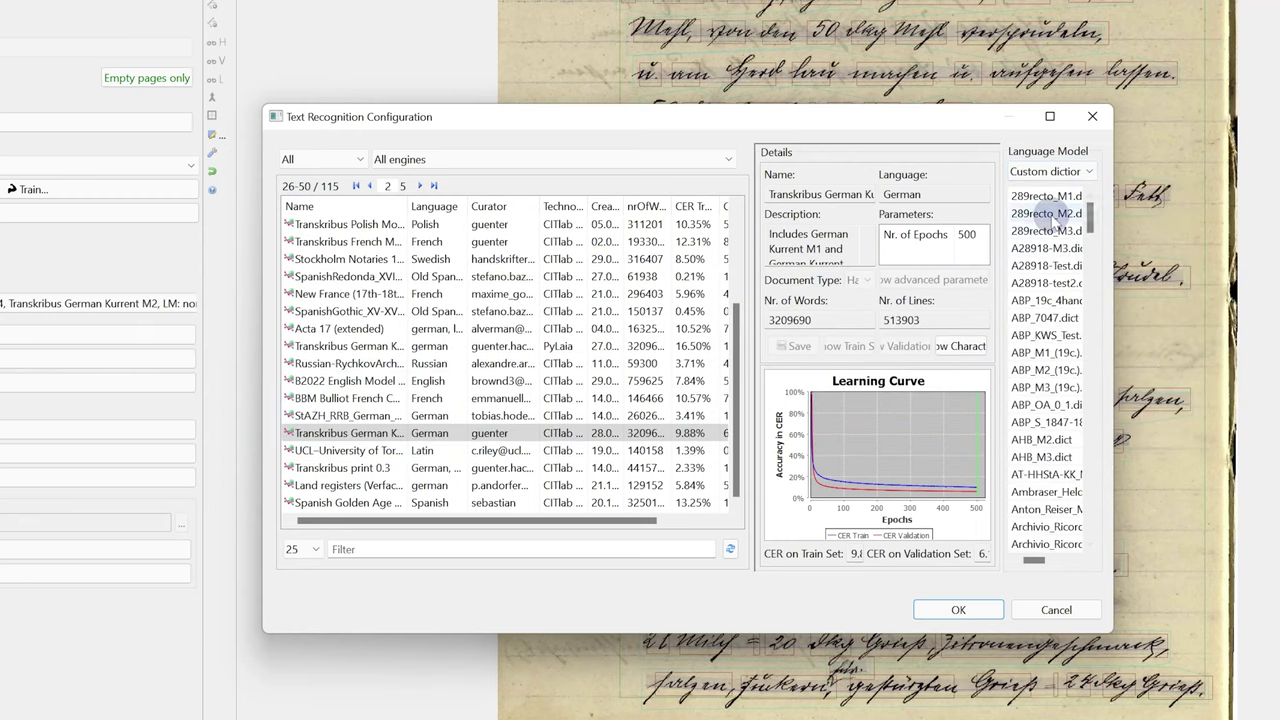
scroll(1046, 283, "down", 2)
left_click_drag(1003, 330, 946, 340)
scroll(1030, 285, "down", 2)
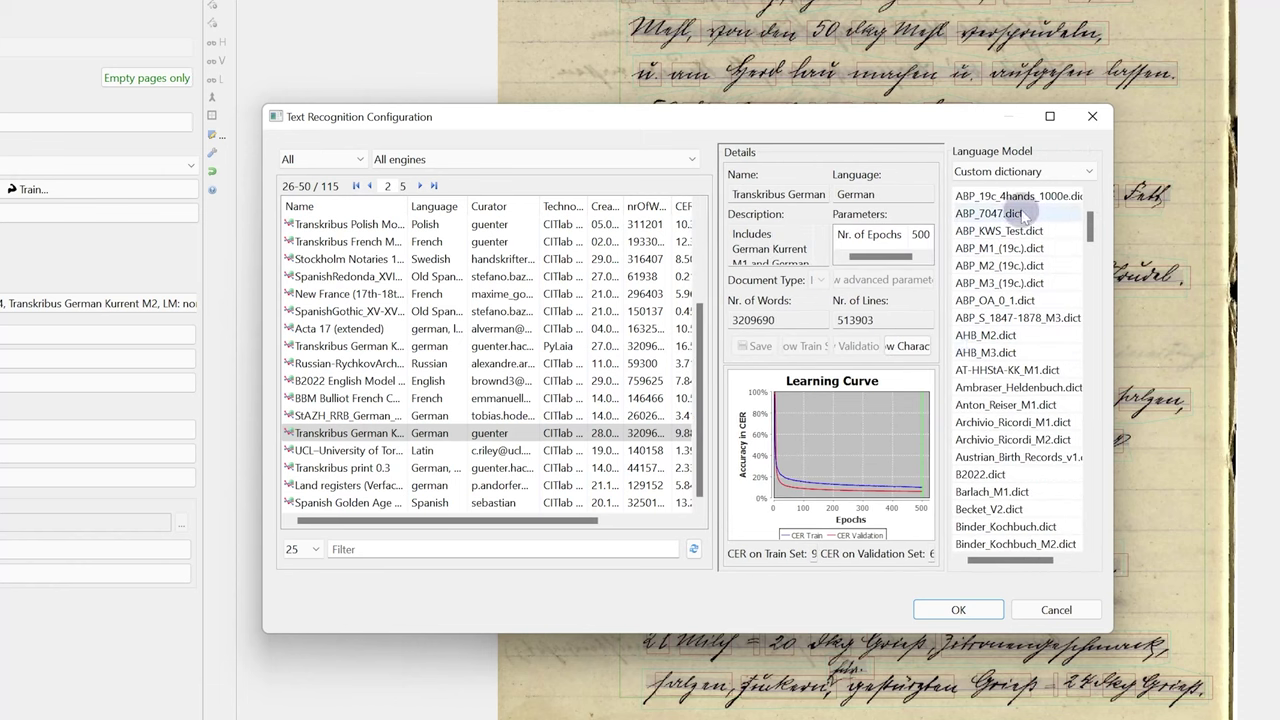
scroll(1026, 283, "down", 4)
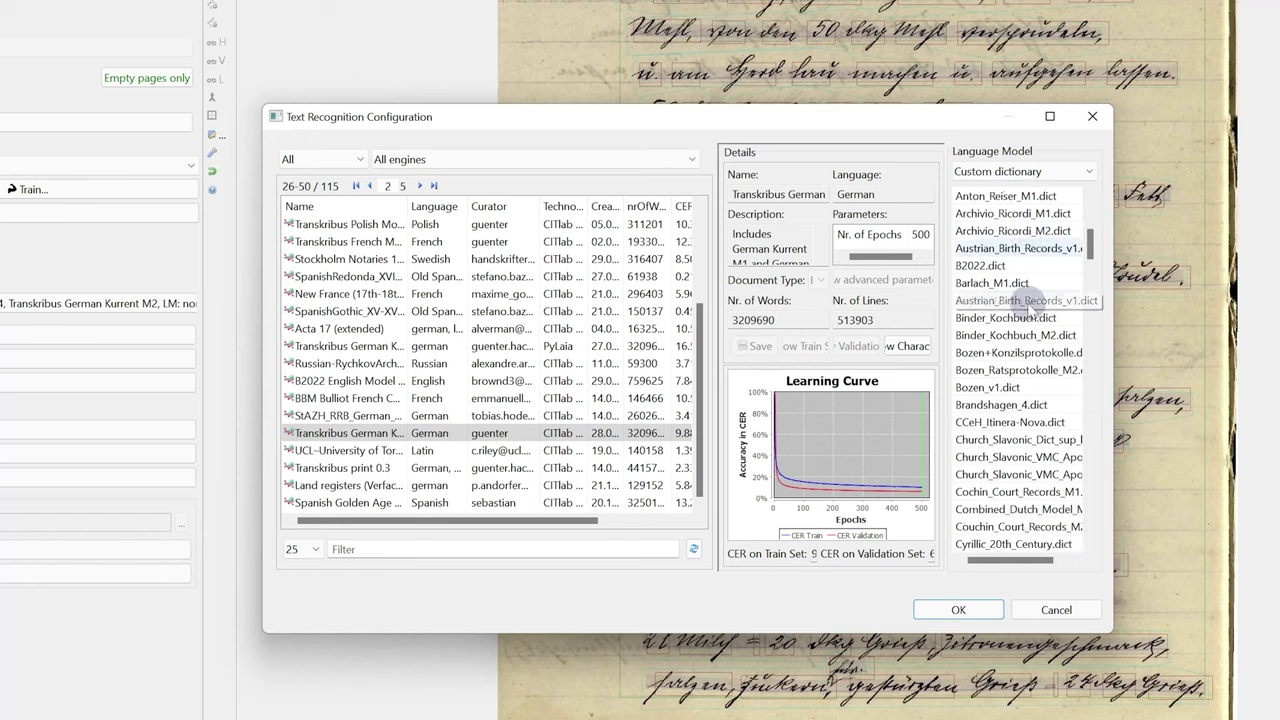
scroll(1030, 303, "down", 2)
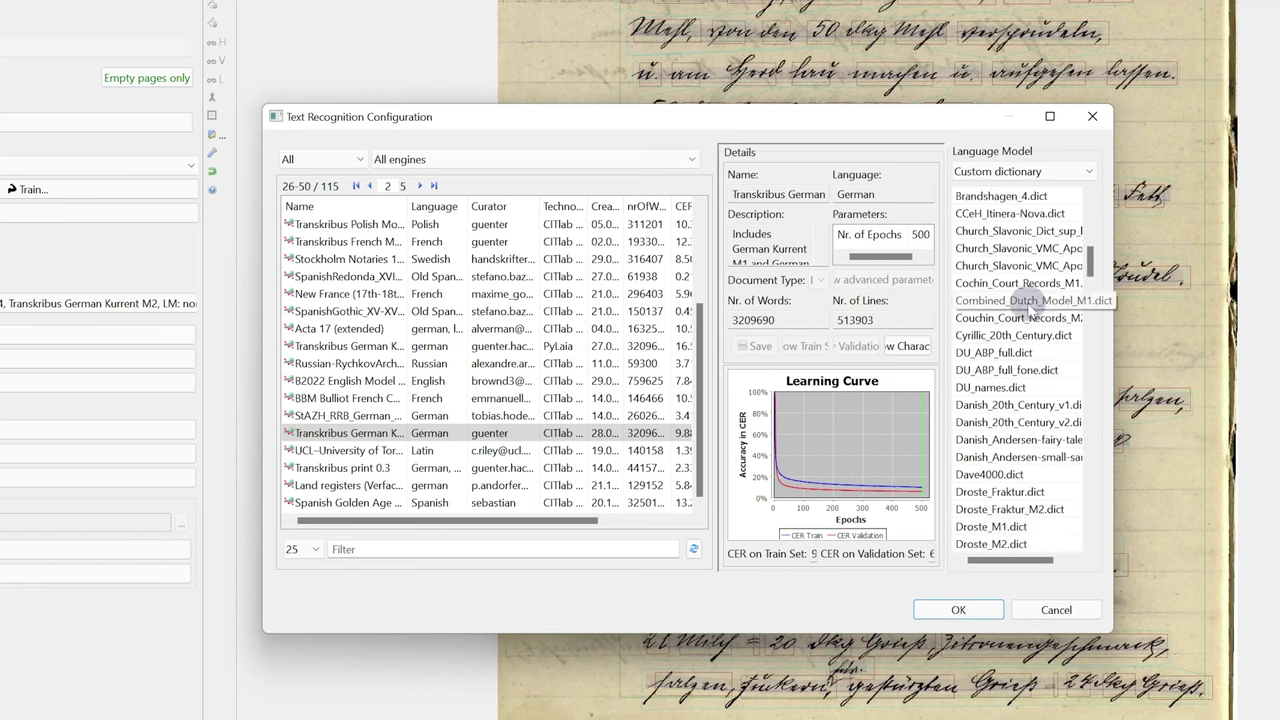
scroll(1032, 304, "down", 2)
scroll(1030, 308, "down", 3)
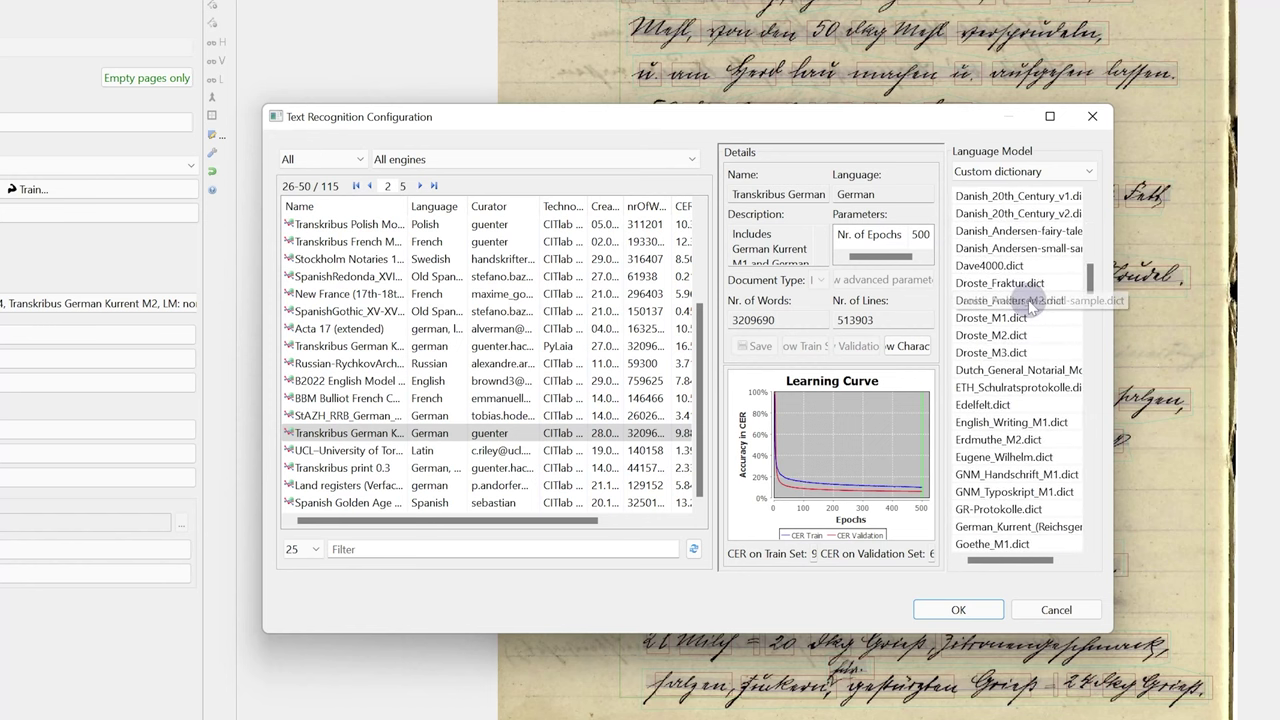
scroll(1087, 511, "down", 1)
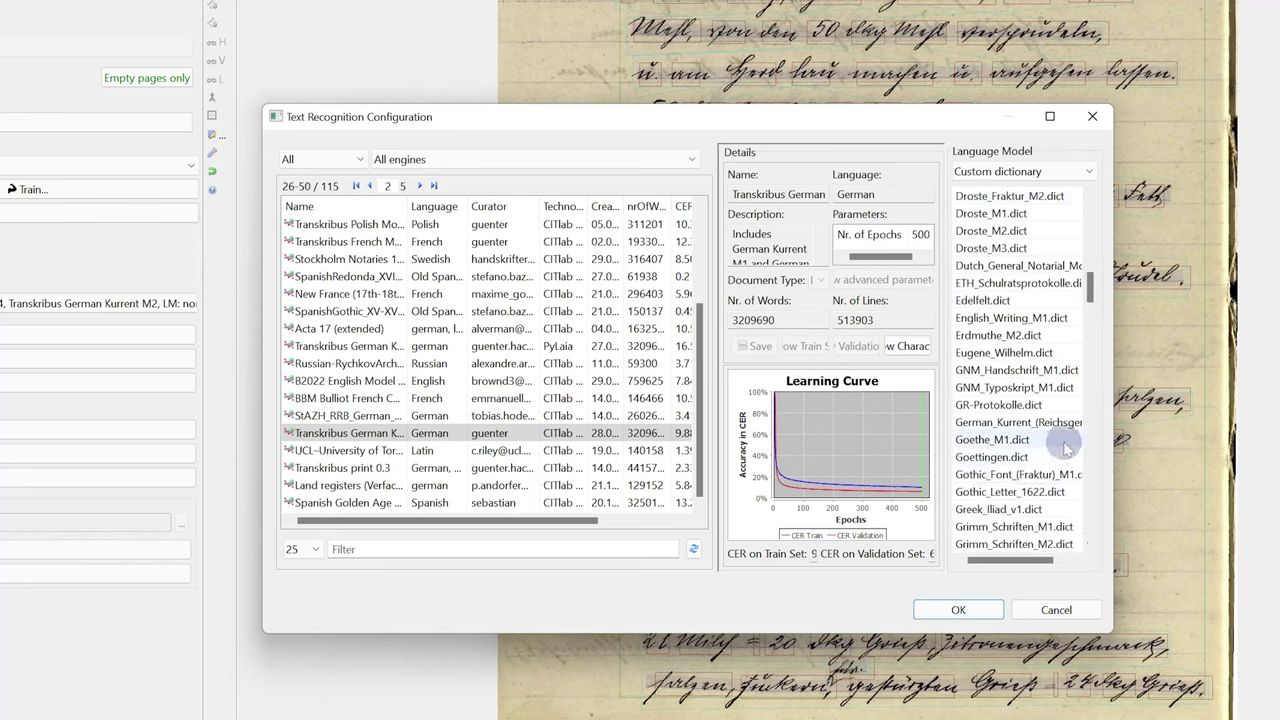
left_click(1098, 612)
left_click(717, 595)
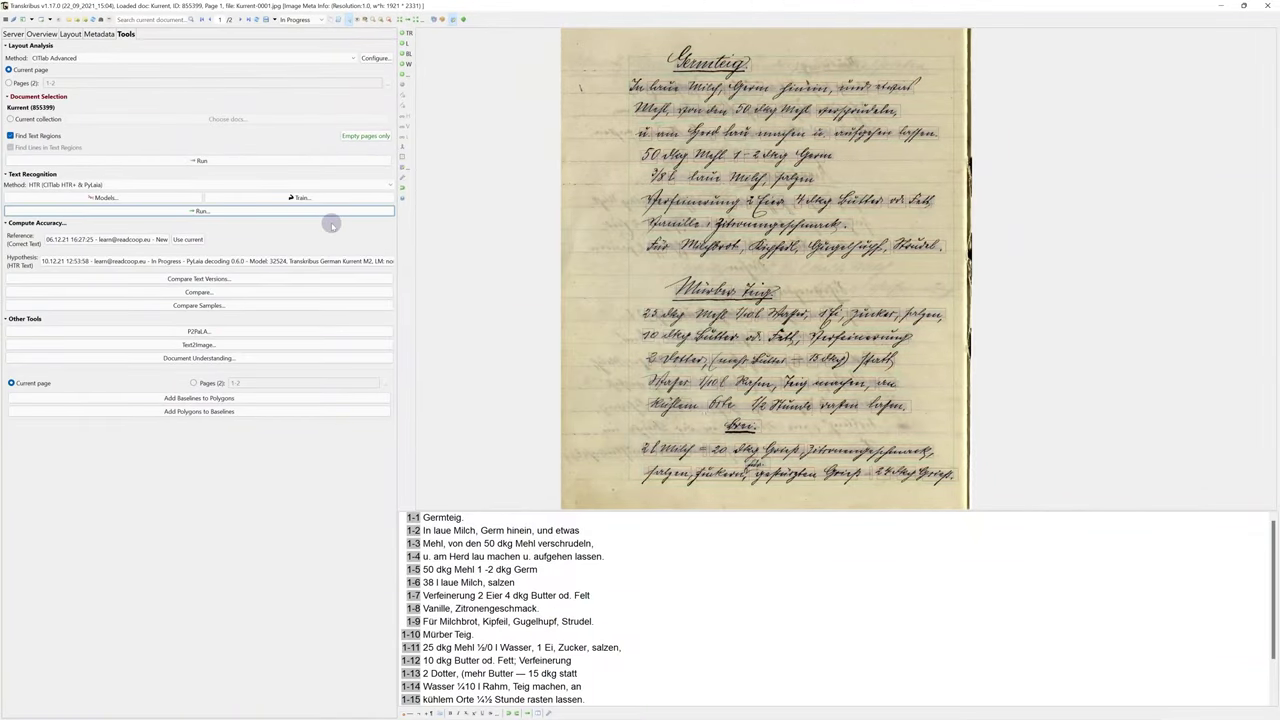
Step: Open the HTR training setup and compare the training parameters of the PyLaia and CITlab HTR+ engines
left_click(331, 199)
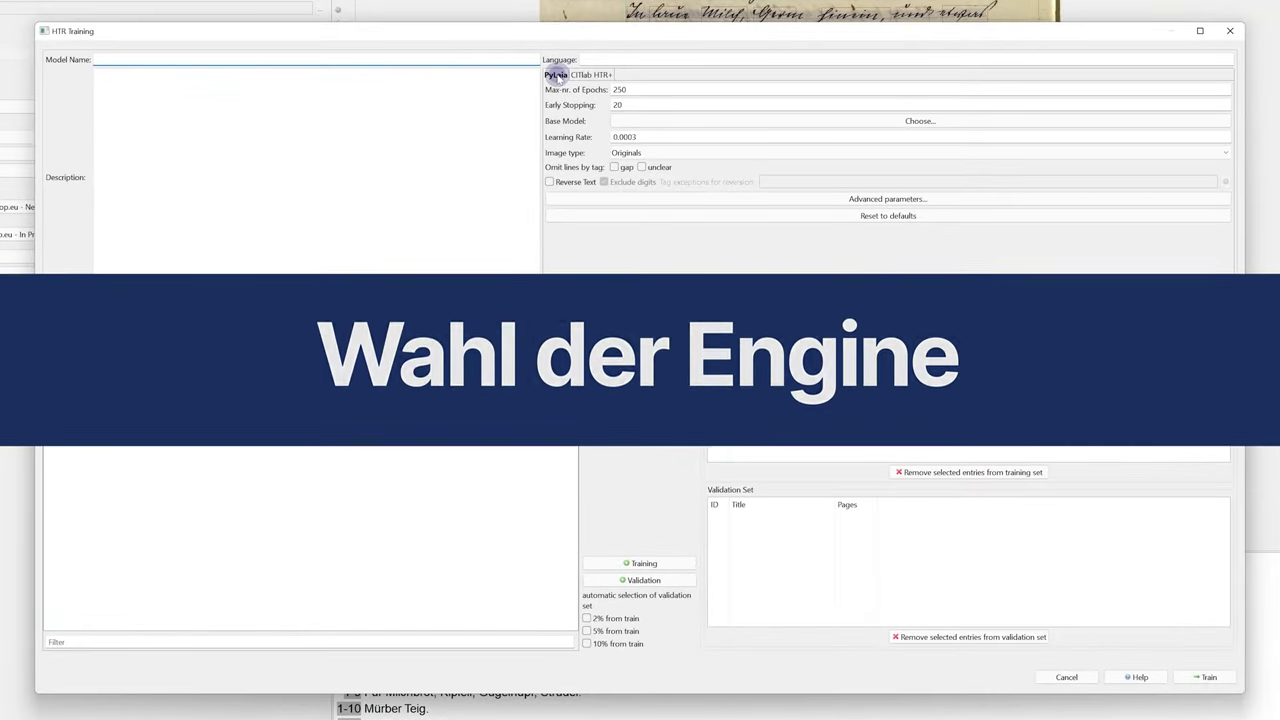
left_click(580, 75)
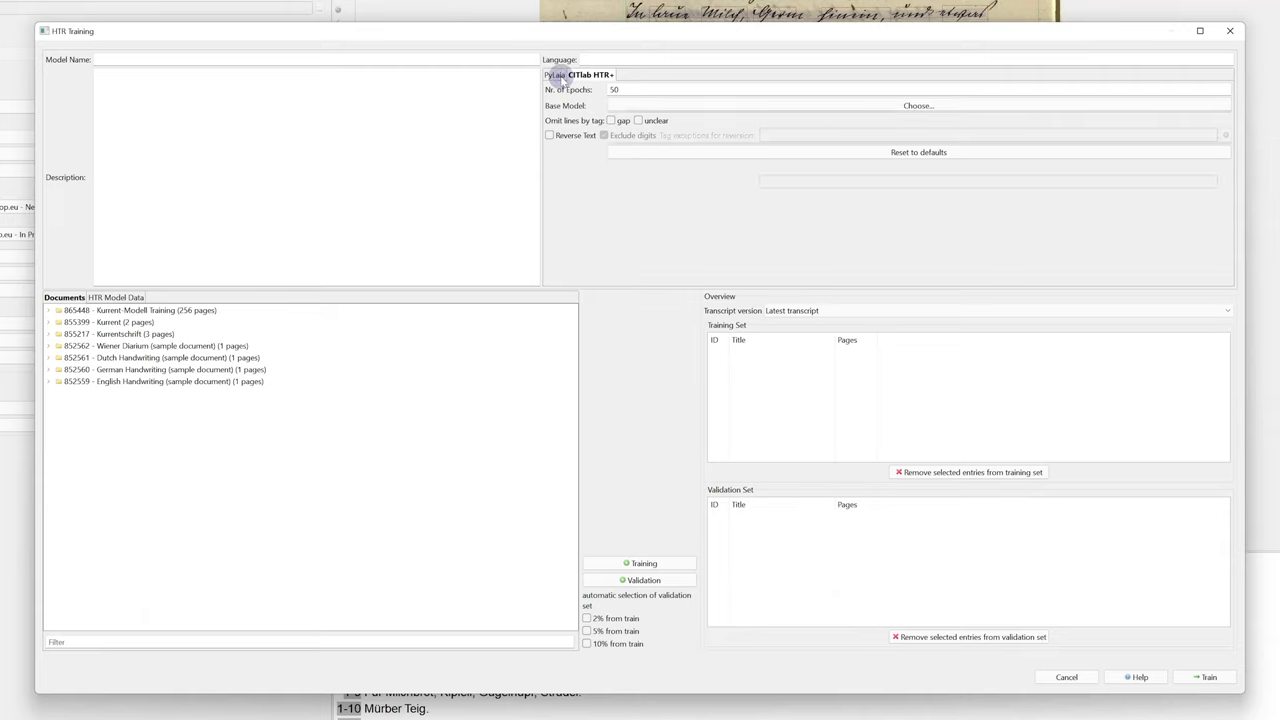
left_click(556, 76)
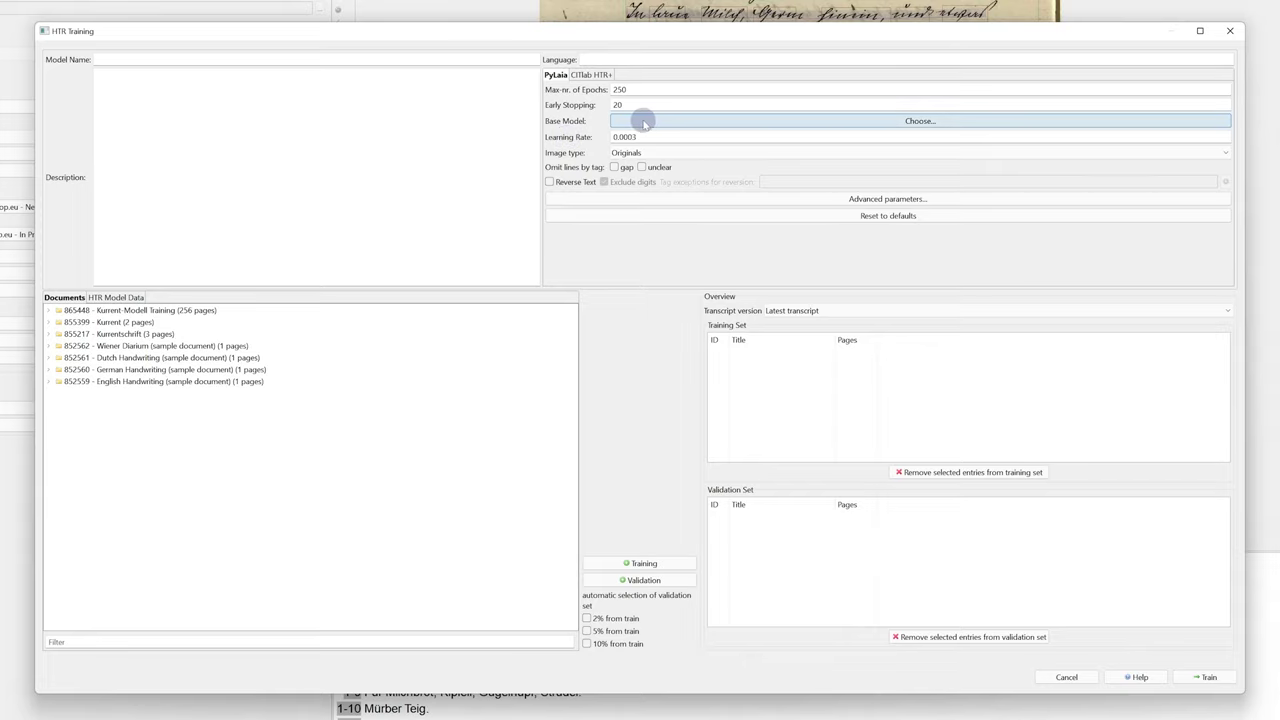
left_click(591, 76)
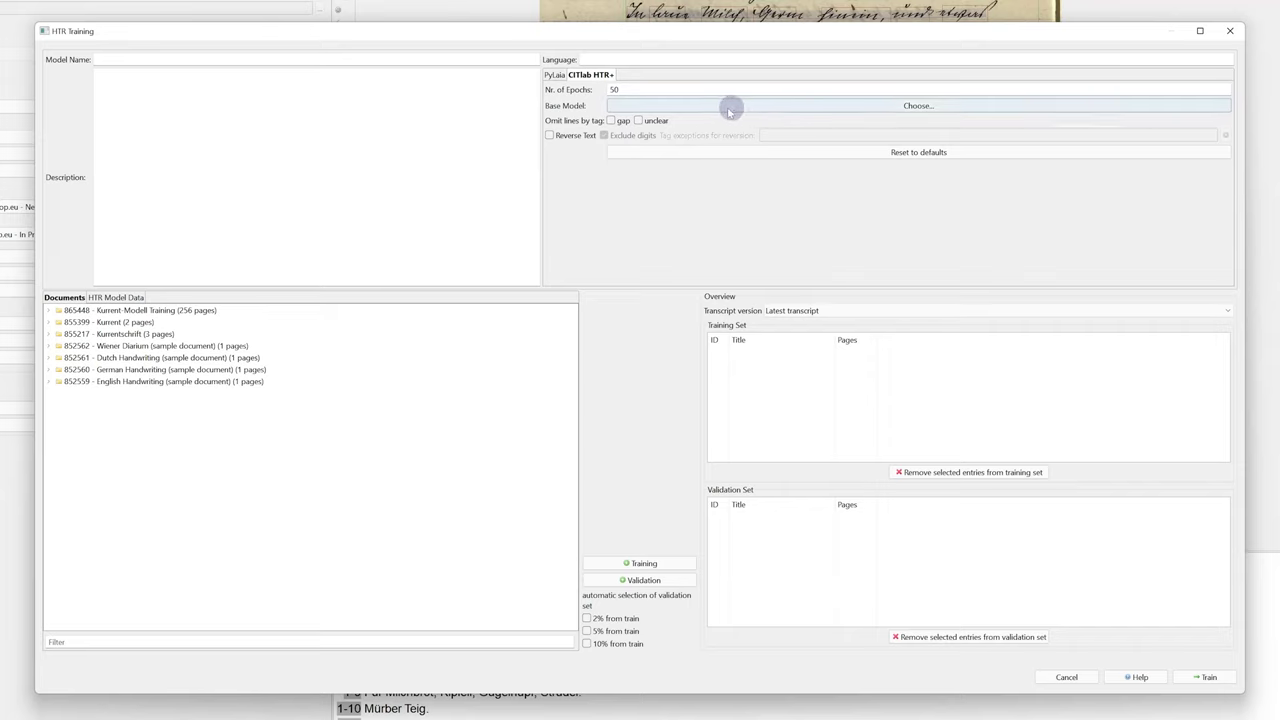
left_click(555, 75)
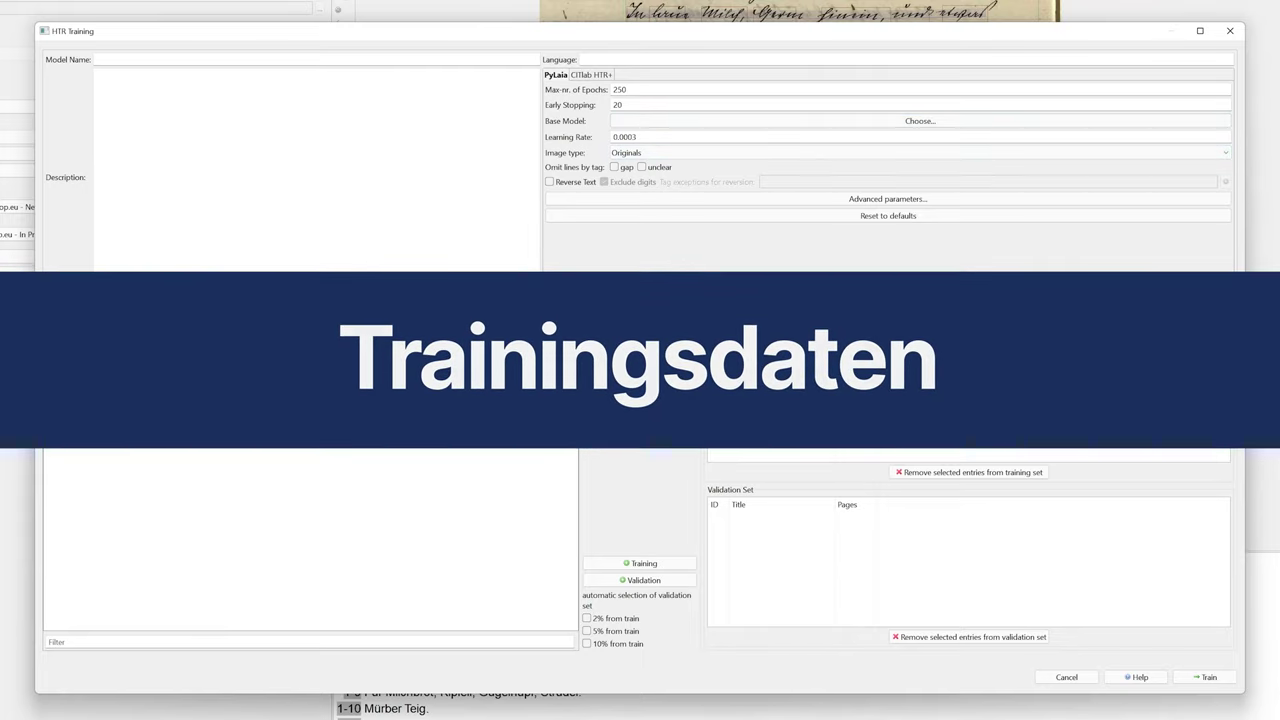
Step: Look through the pages and line counts of the Kurrent-Modell Training document, and close the training setup
left_click(49, 313)
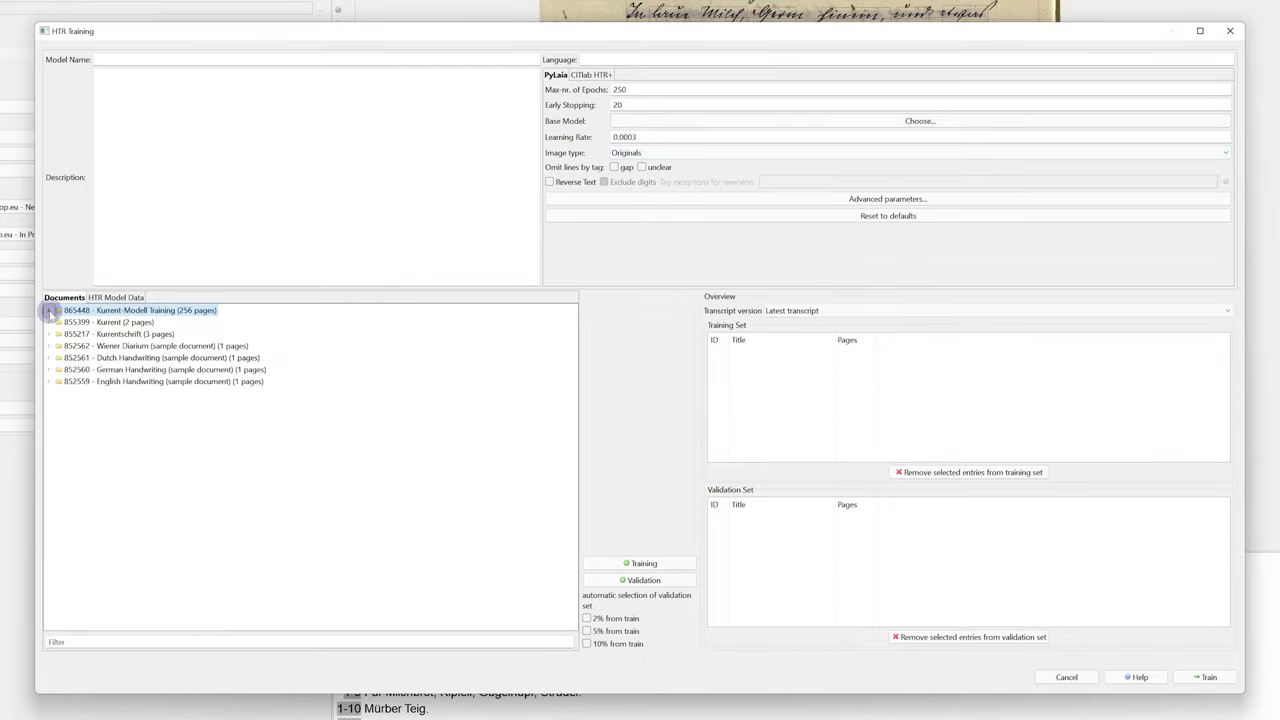
scroll(167, 560, "down", 2)
scroll(167, 560, "down", 4)
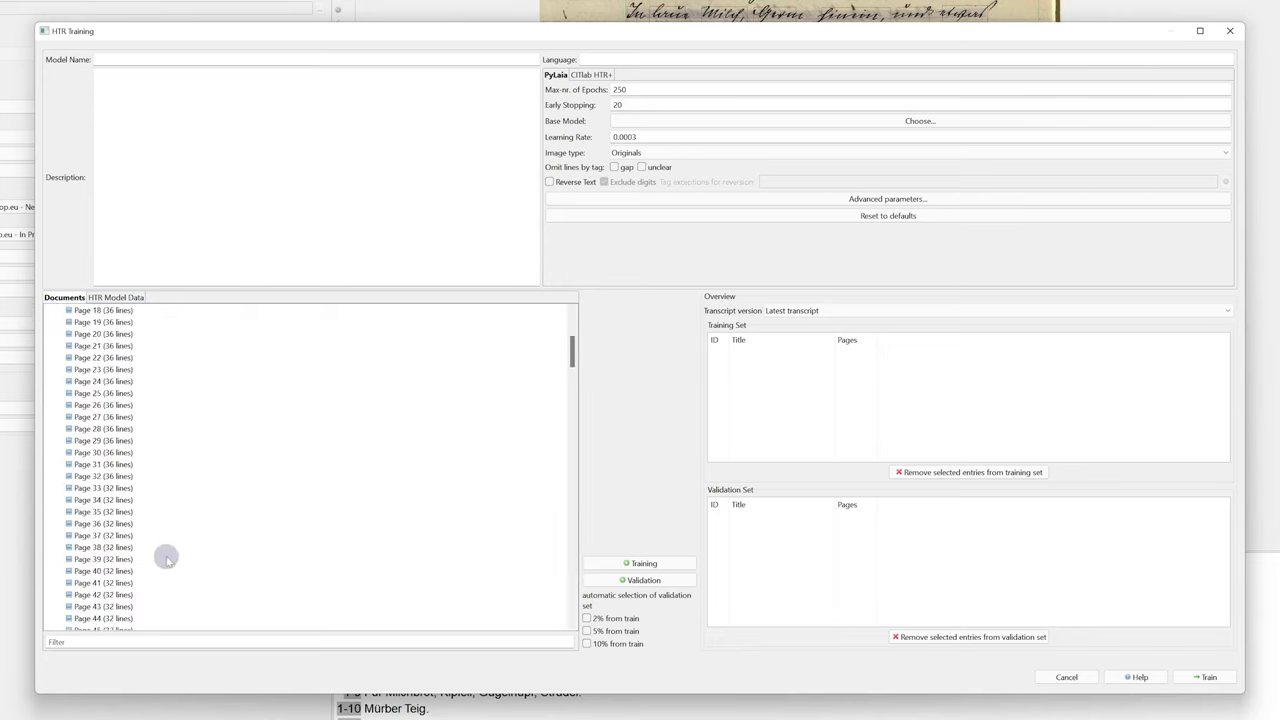
scroll(167, 560, "down", 1)
scroll(167, 560, "down", 13)
scroll(167, 560, "down", 5)
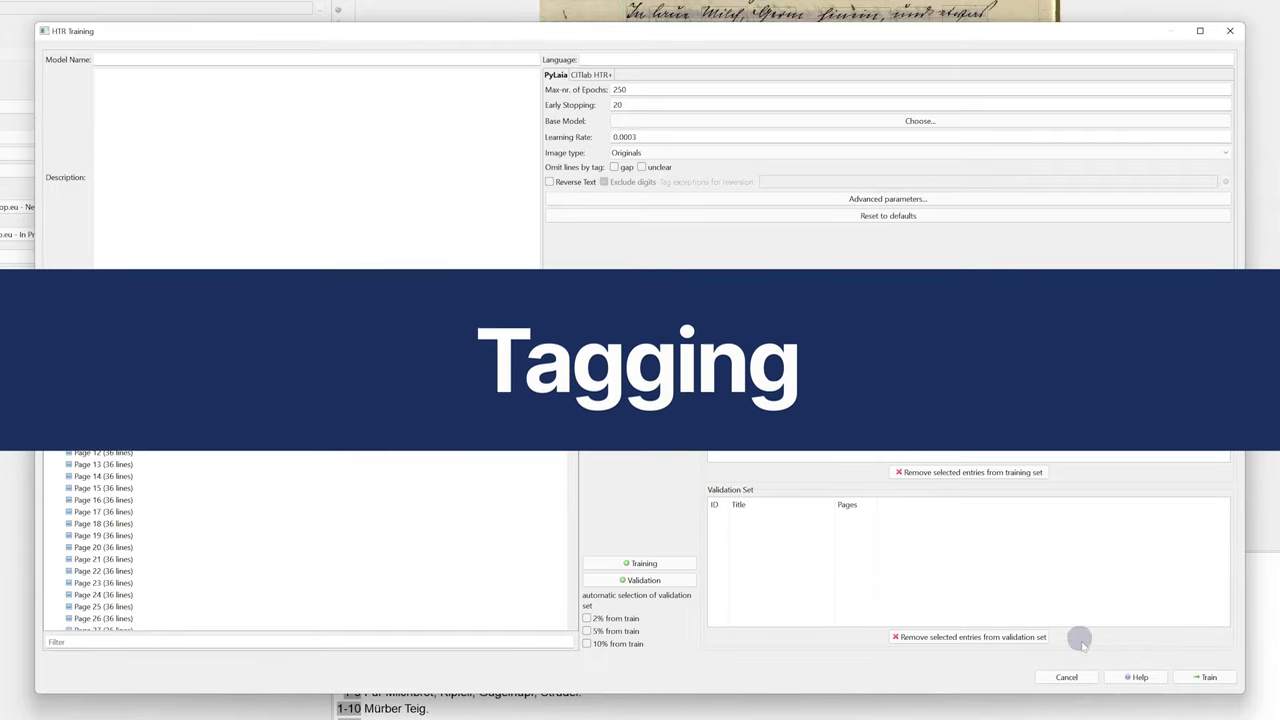
left_click(1068, 677)
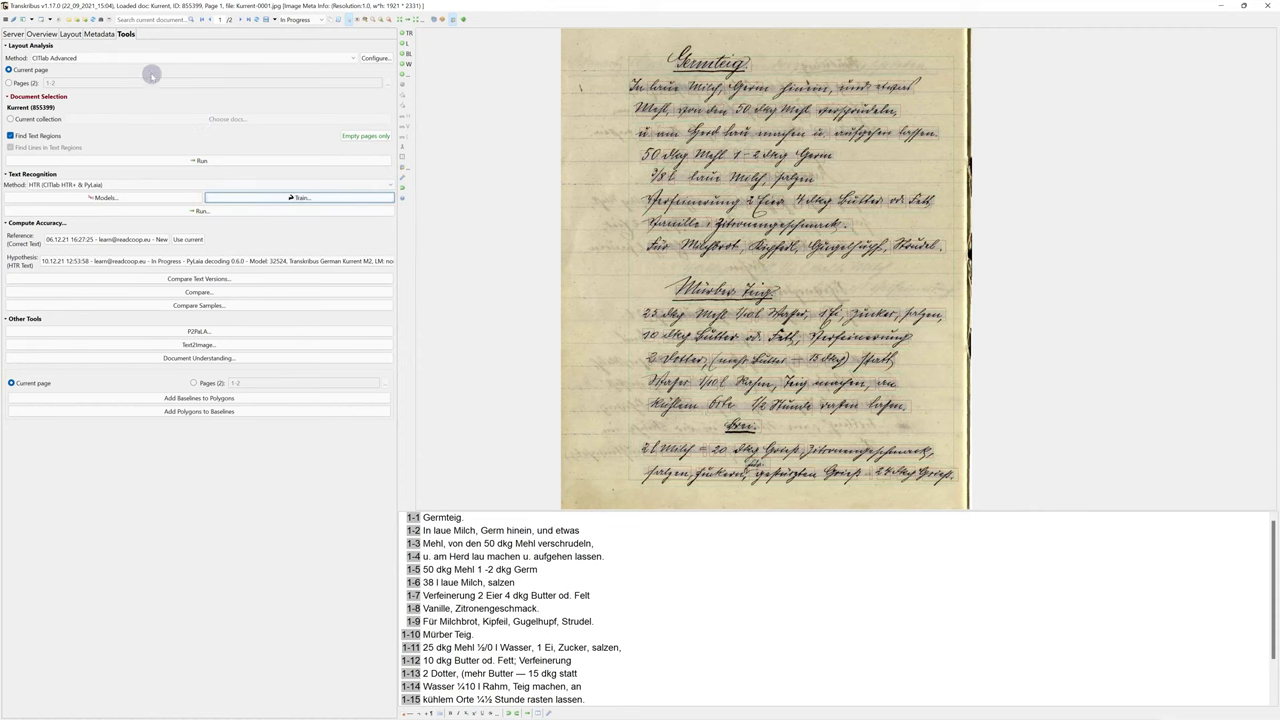
Step: Tag the word "brei." in line 1-16 of the transcript as unclear
left_click(103, 34)
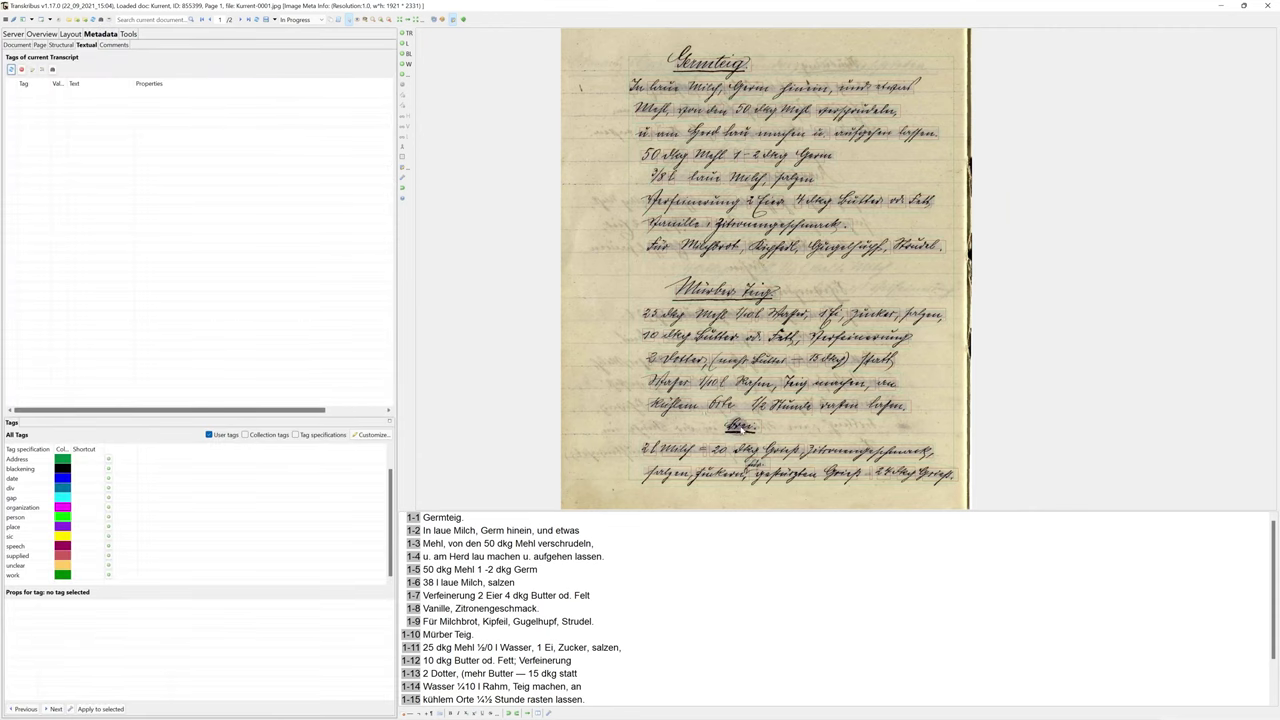
left_click(748, 427)
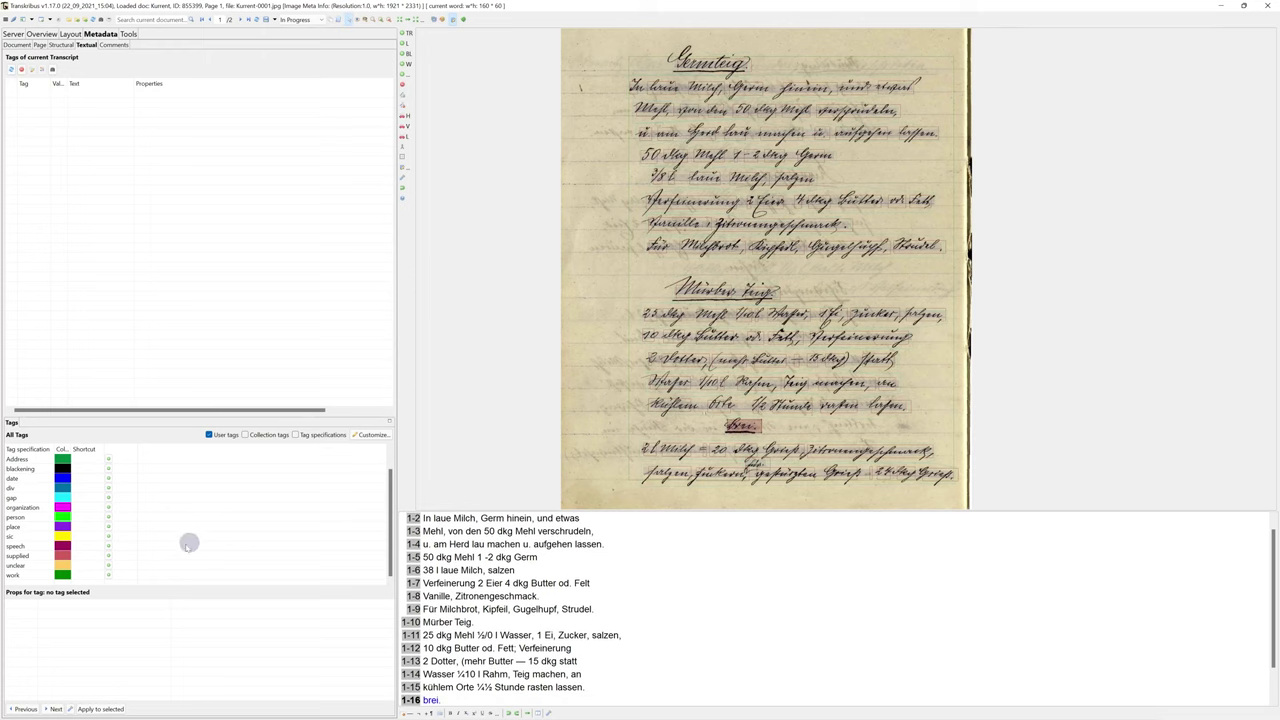
left_click(109, 566)
left_click(62, 95)
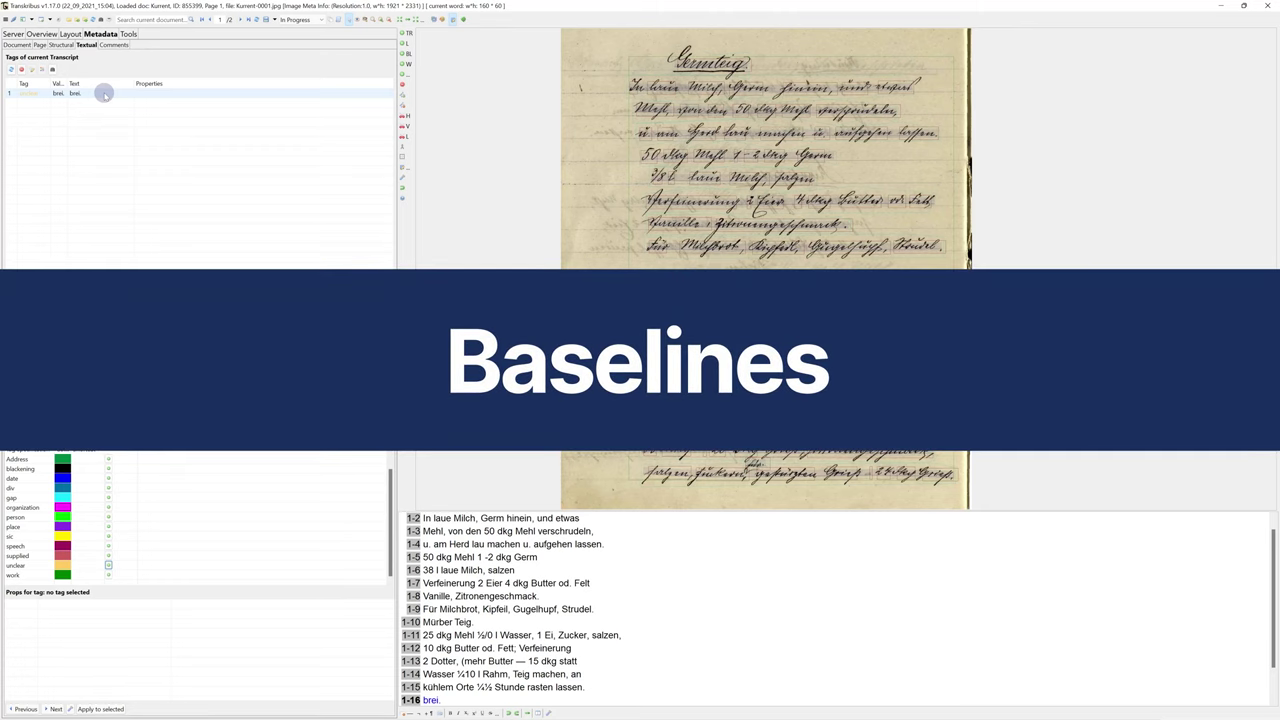
Step: Inspect the page's baselines in the Segmentation view profile, and return to the default profile
left_click(57, 20)
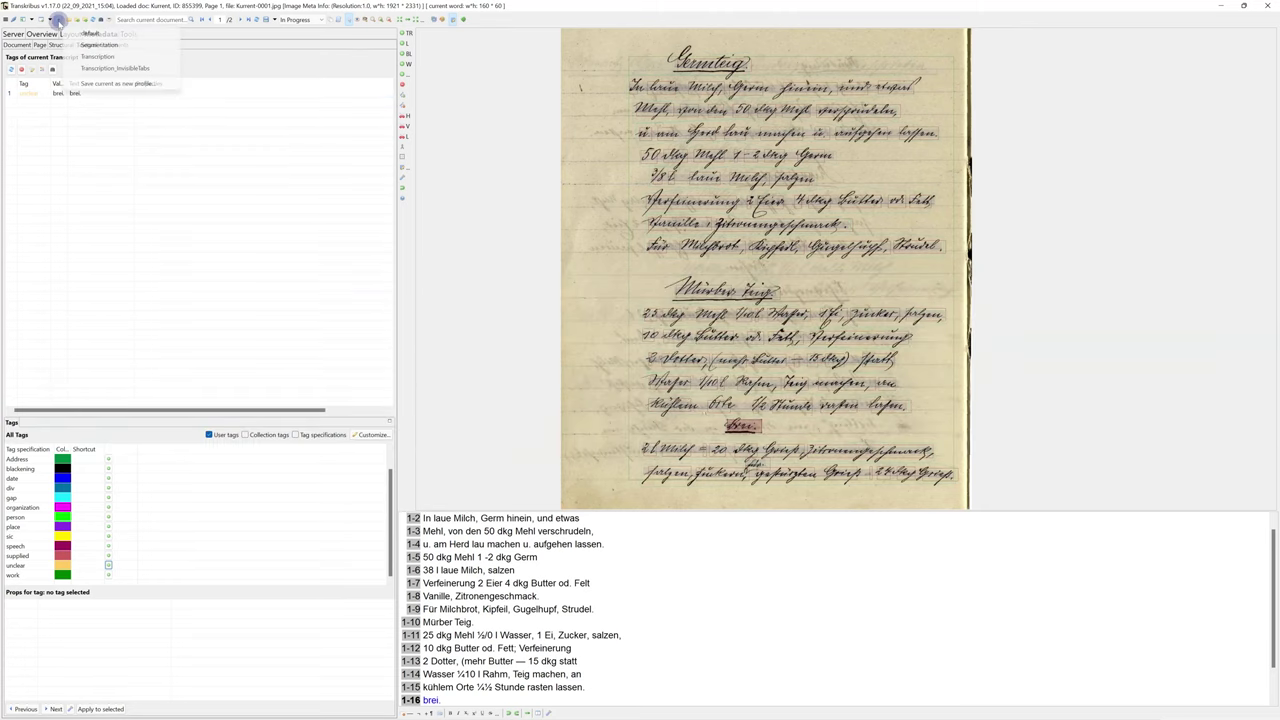
left_click(93, 47)
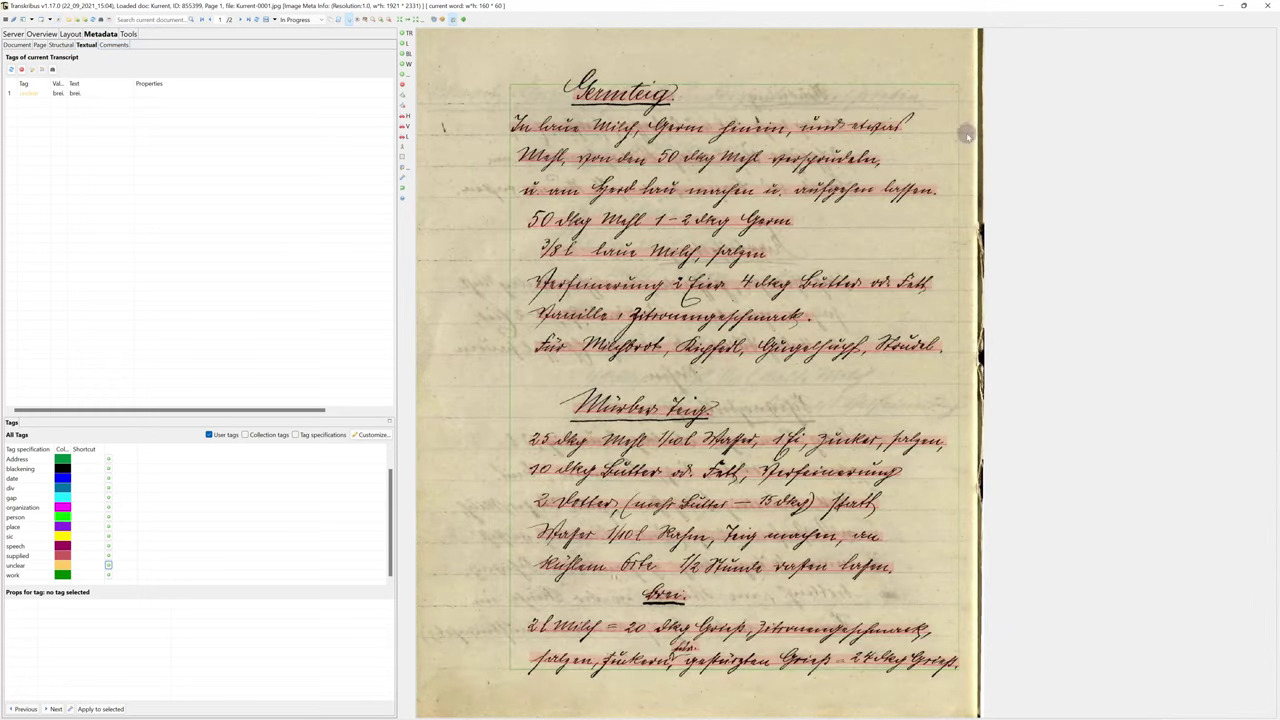
scroll(873, 537, "up", 1)
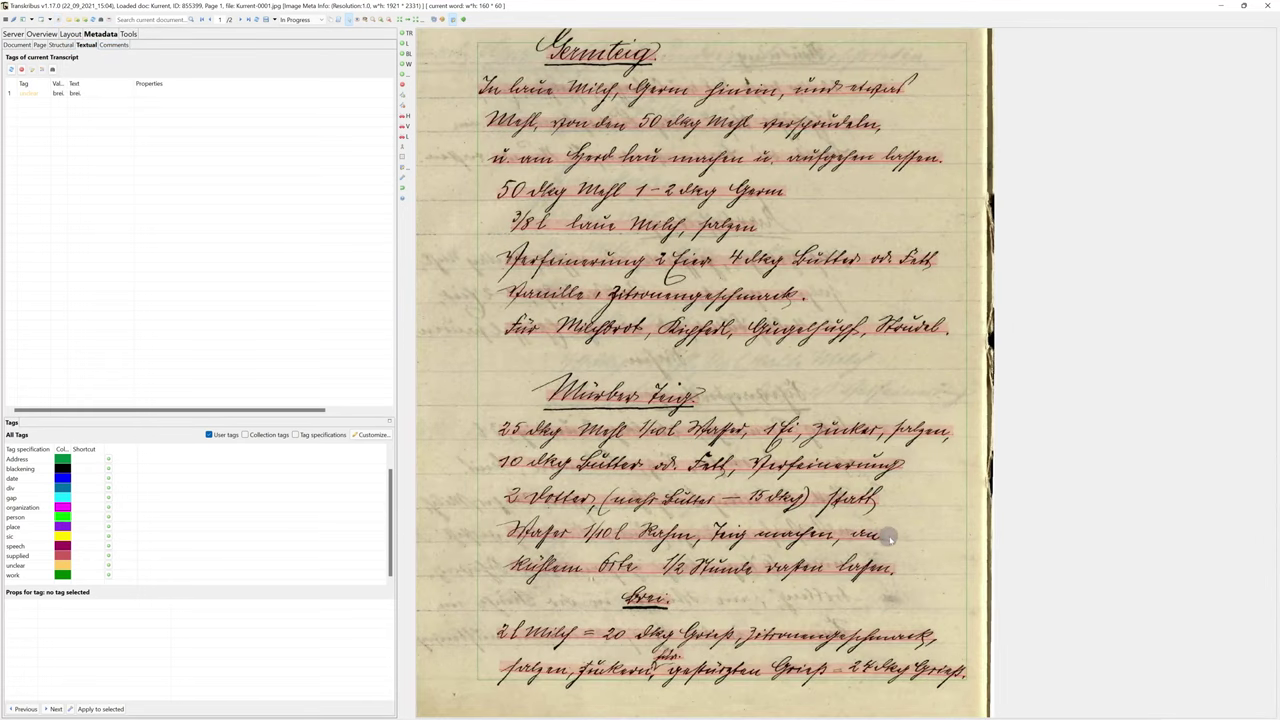
scroll(888, 530, "down", 1)
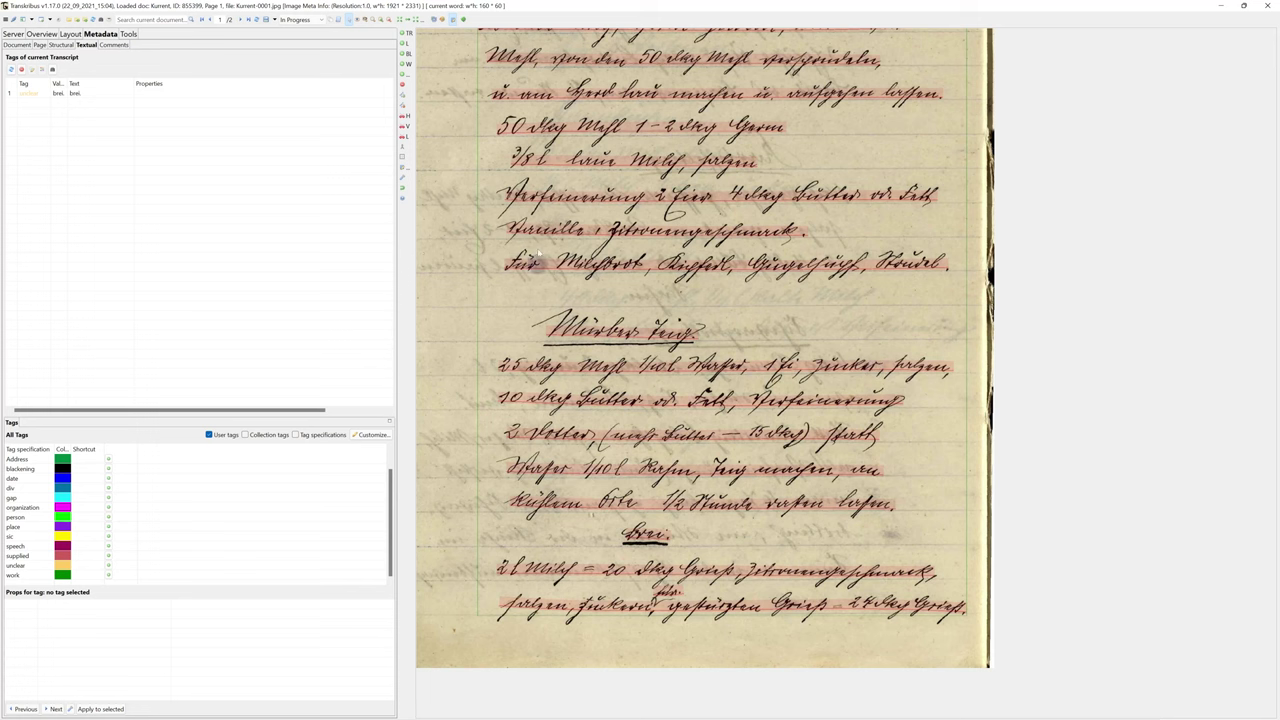
left_click(56, 20)
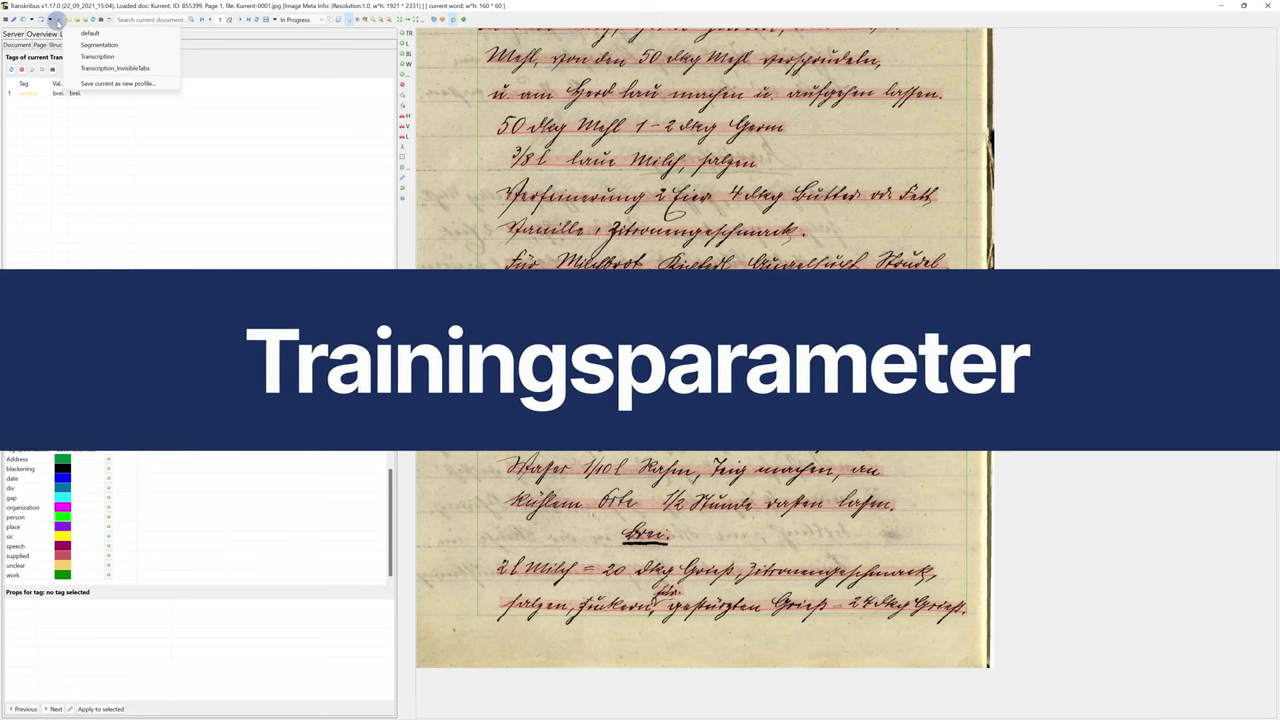
left_click(86, 33)
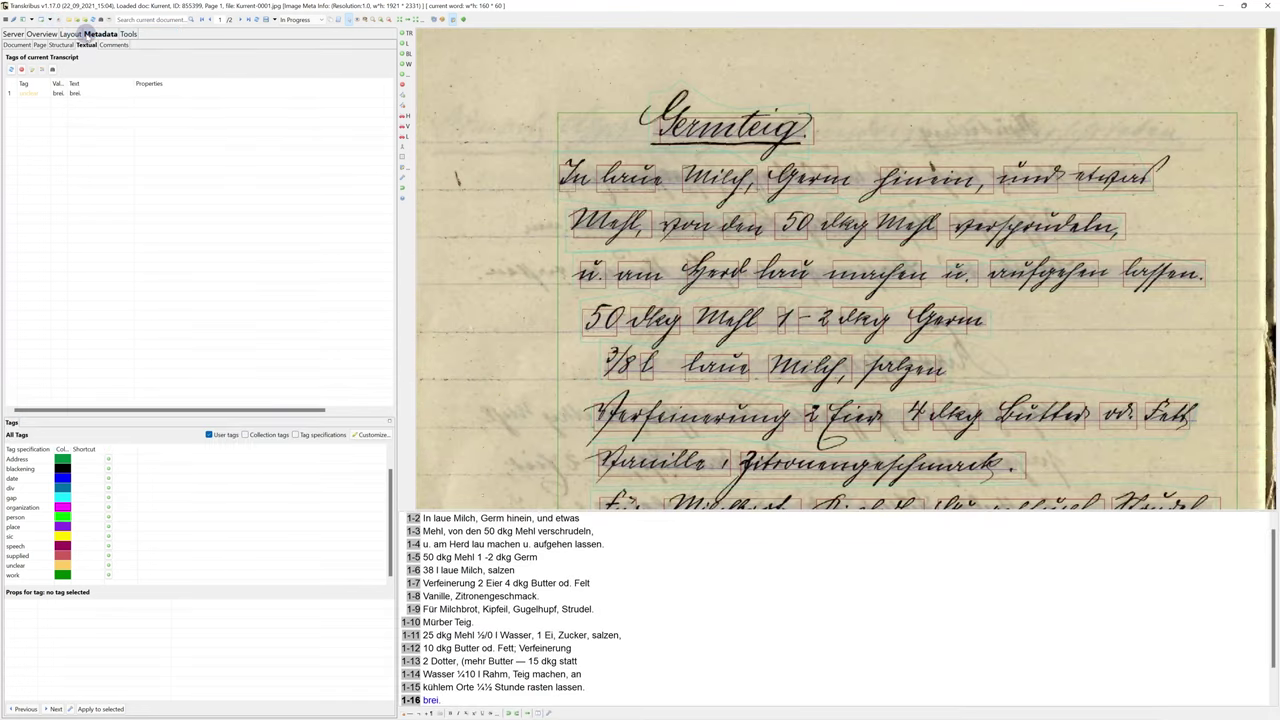
Step: Open the HTR training setup and add pages 1 to 50 of the Kurrent-Modell Training document to the training set
left_click(128, 33)
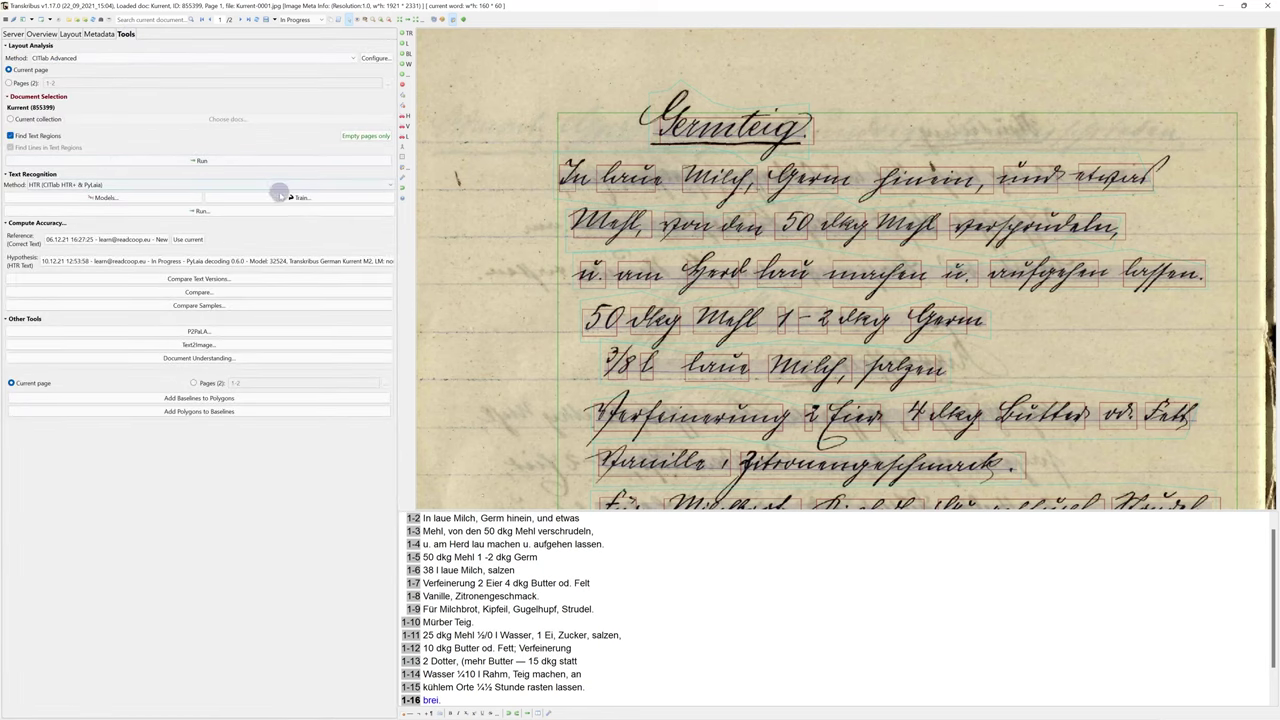
left_click(288, 197)
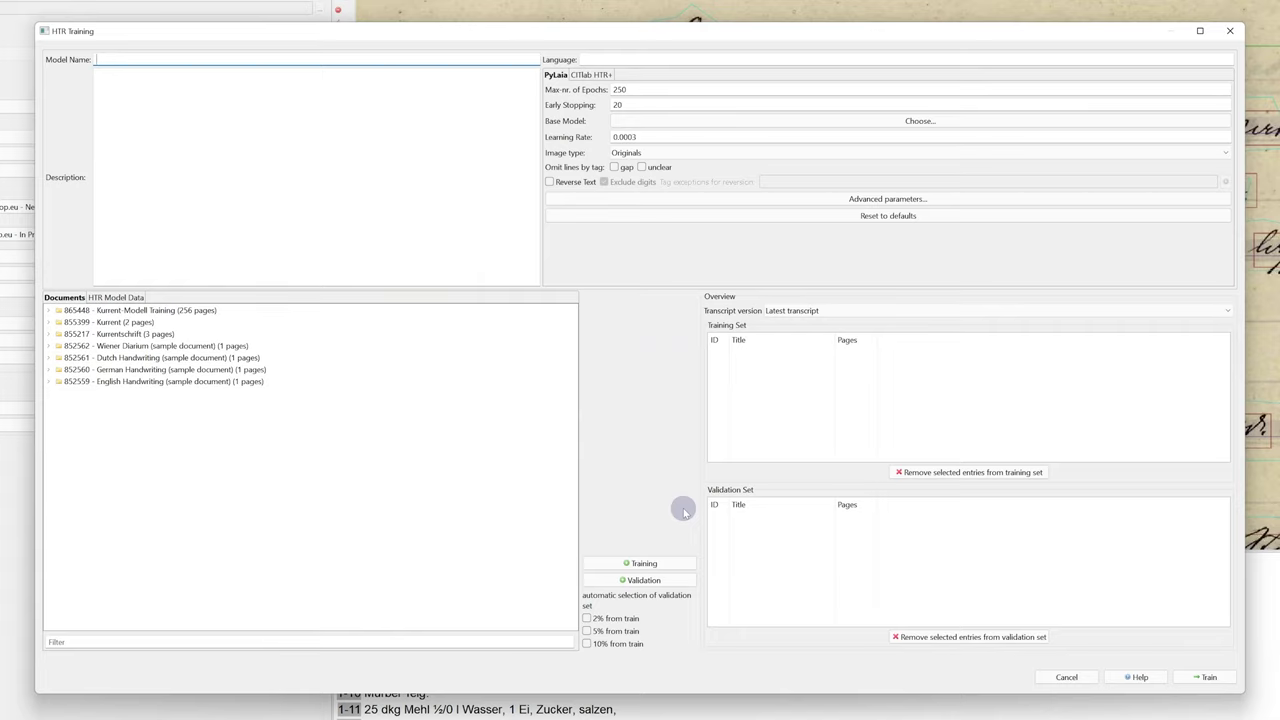
left_click(48, 311)
left_click(90, 322)
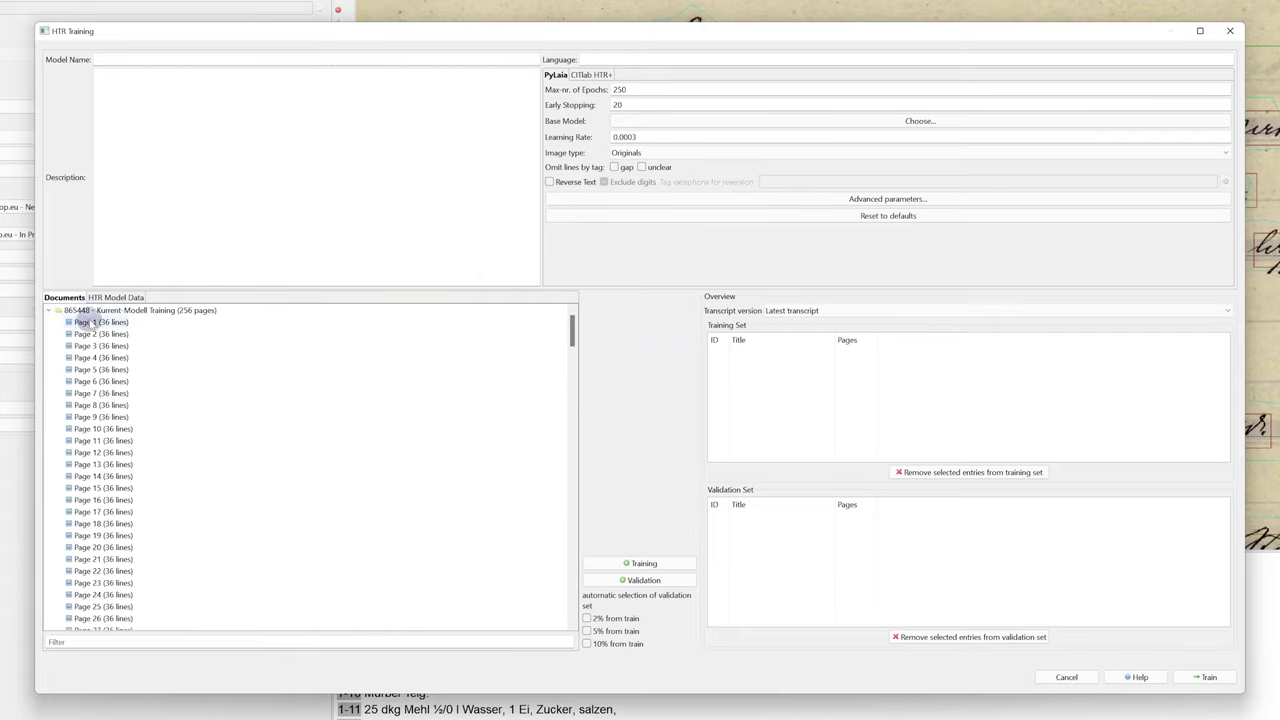
scroll(118, 524, "down", 9)
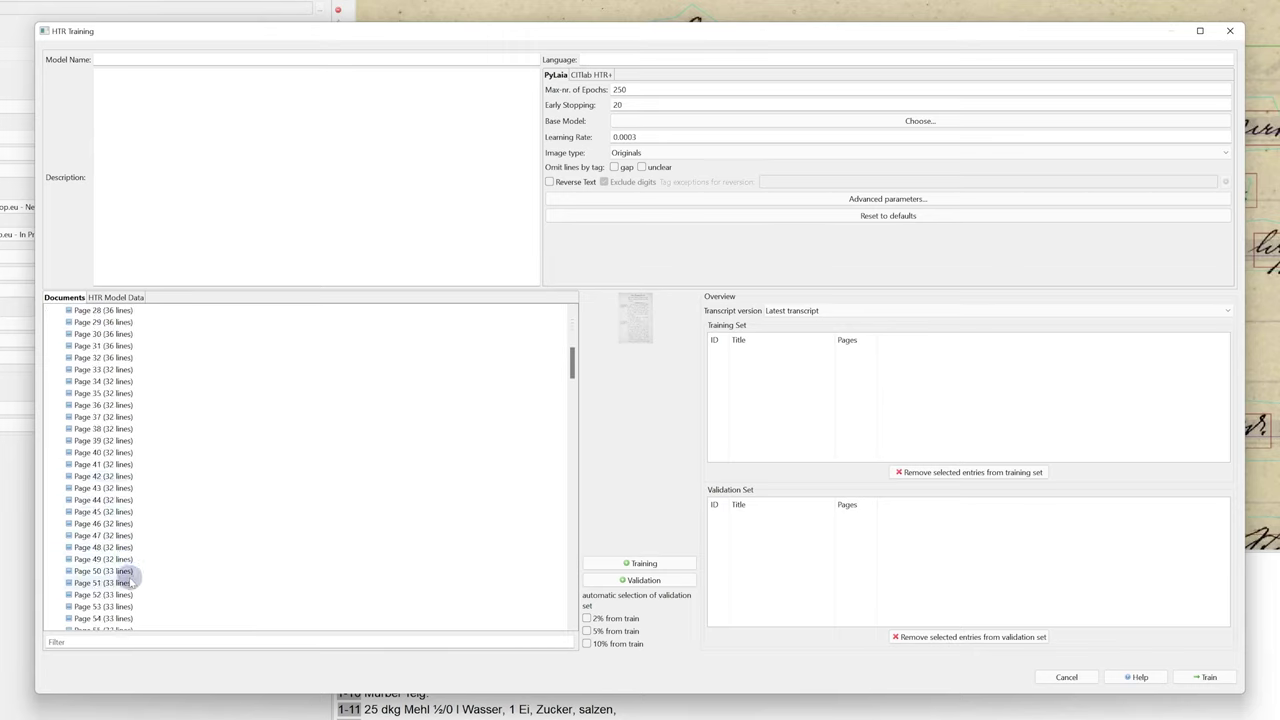
left_click(126, 571, "shift")
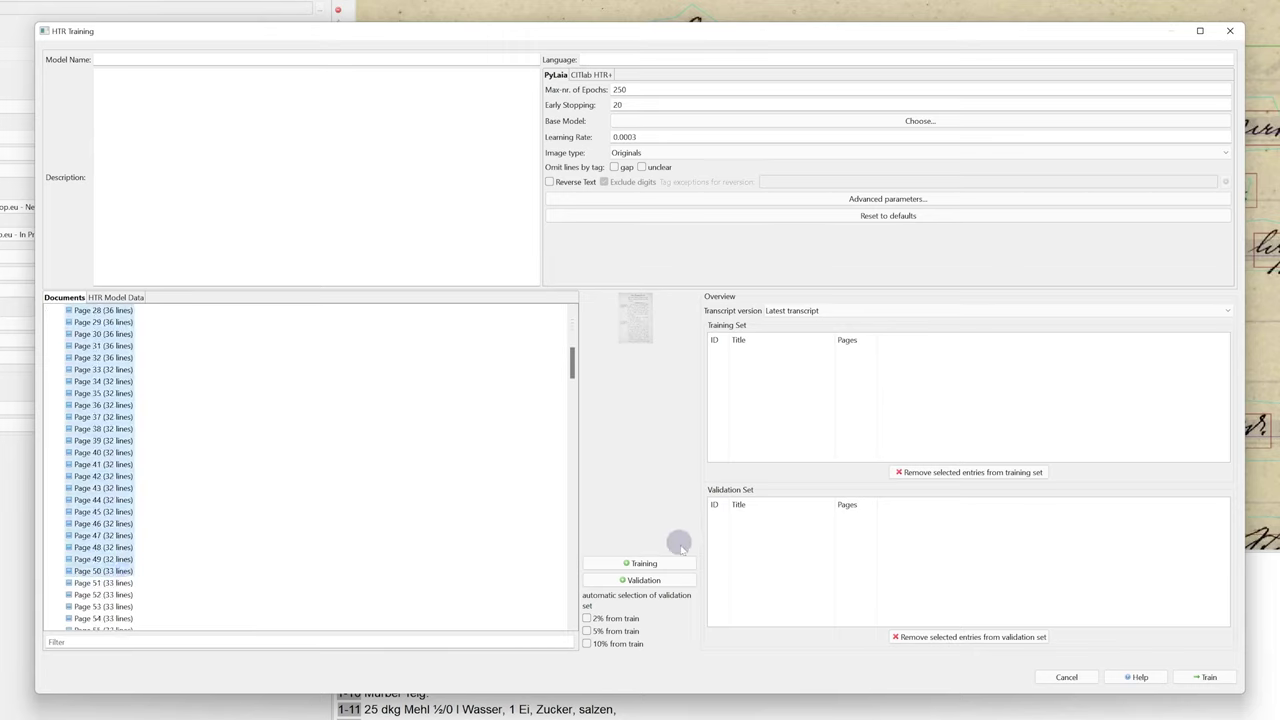
left_click(675, 563)
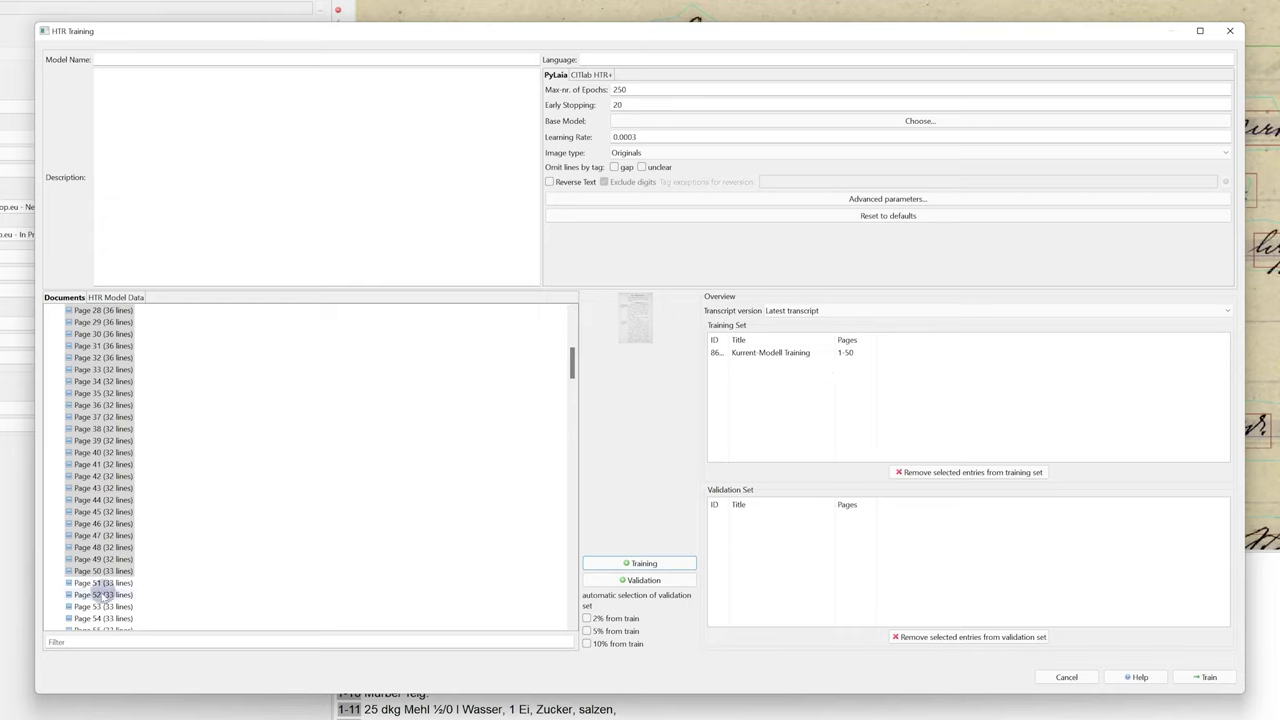
Step: Select the pages following page 50 up to page 70 in the Kurrent-Modell Training document
scroll(99, 590, "down", 4)
left_click(116, 432, "shift")
scroll(117, 540, "down", 5)
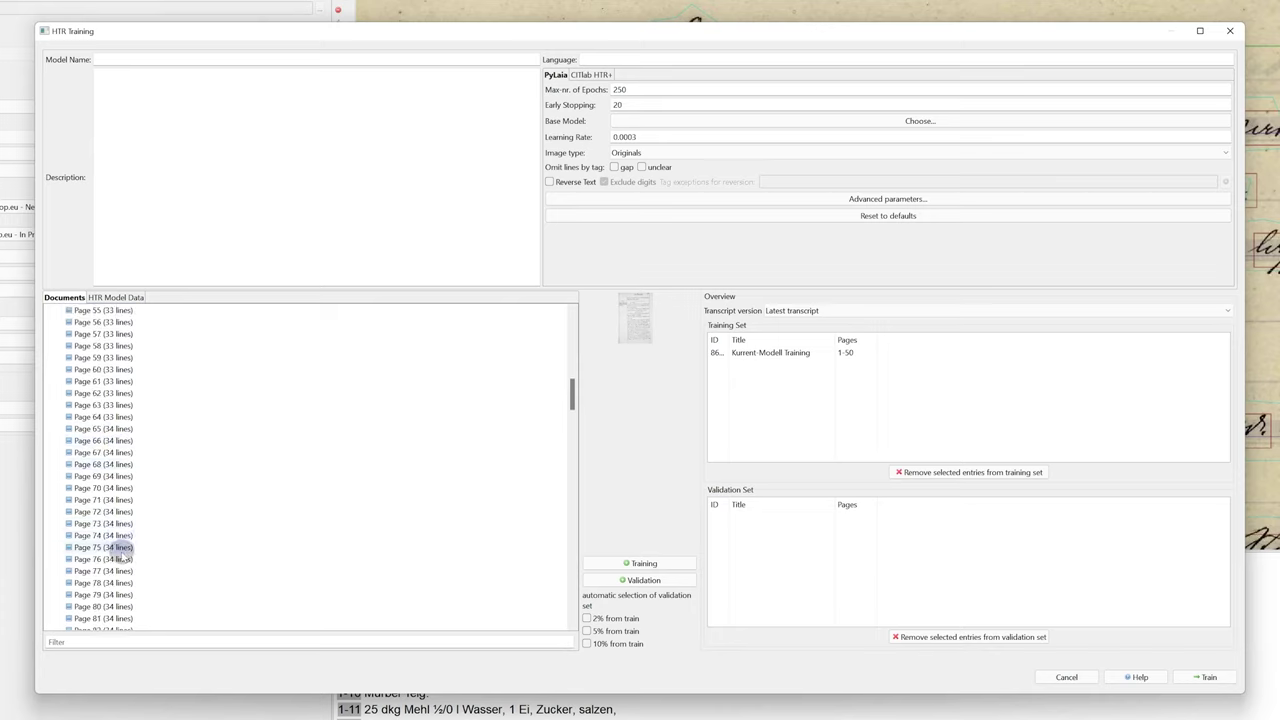
left_click(114, 487, "shift")
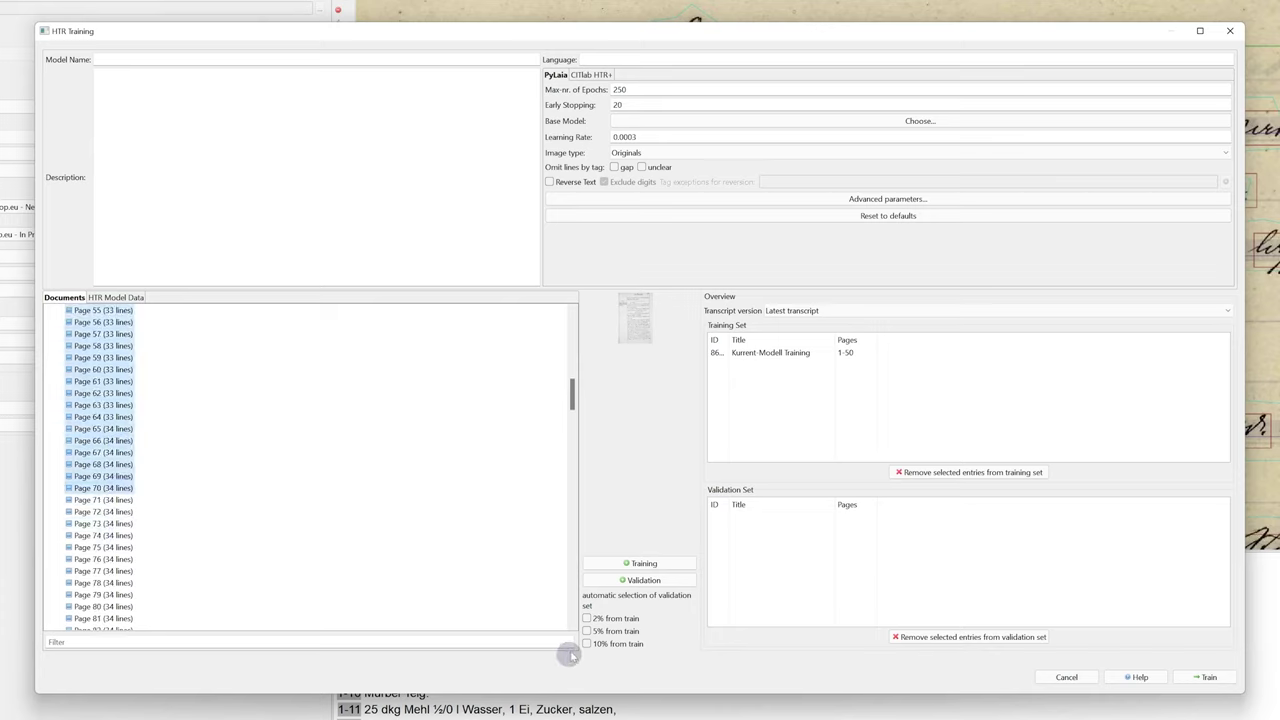